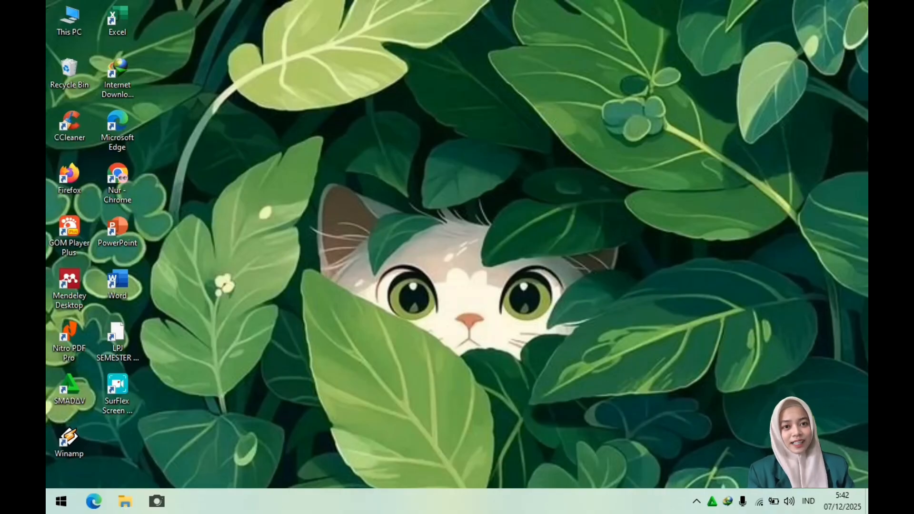
Open Word and create a new blank document.
{"action": "double_click", "coordinate": [117, 286]}
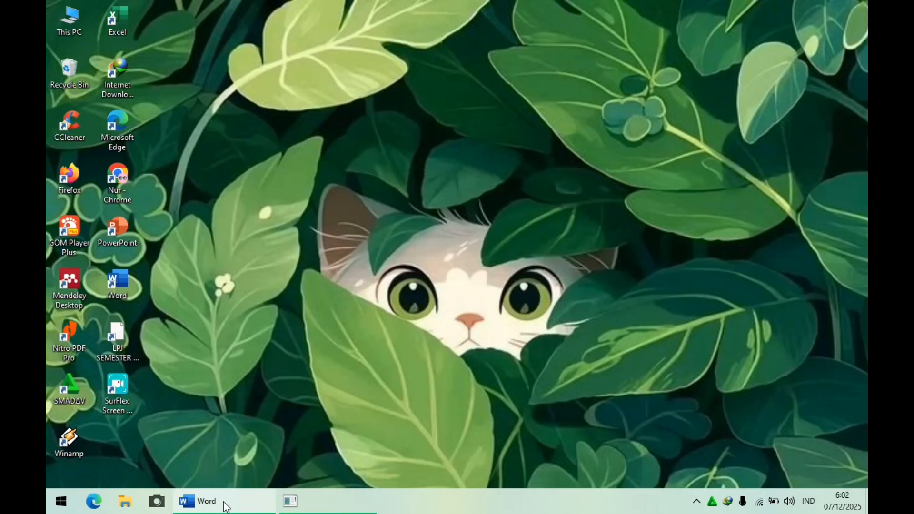
{"action": "left_click", "coordinate": [223, 503]}
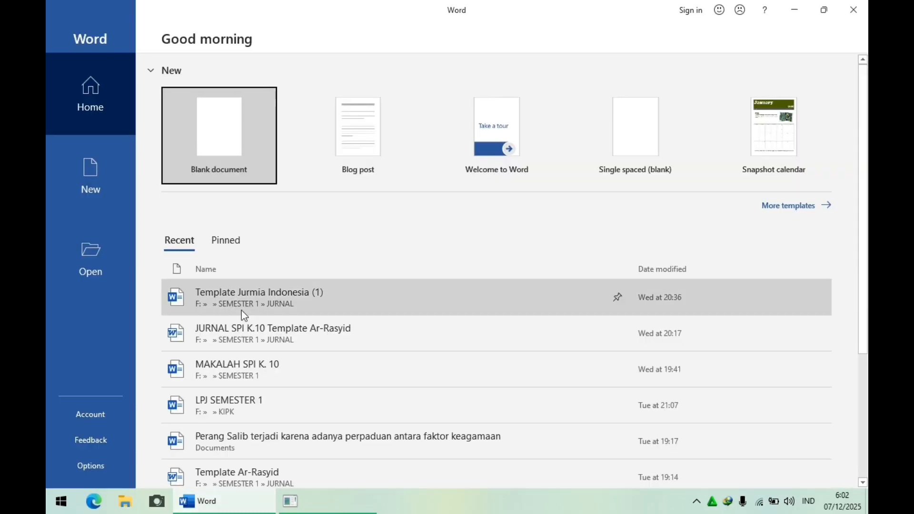
{"action": "left_click", "coordinate": [262, 144]}
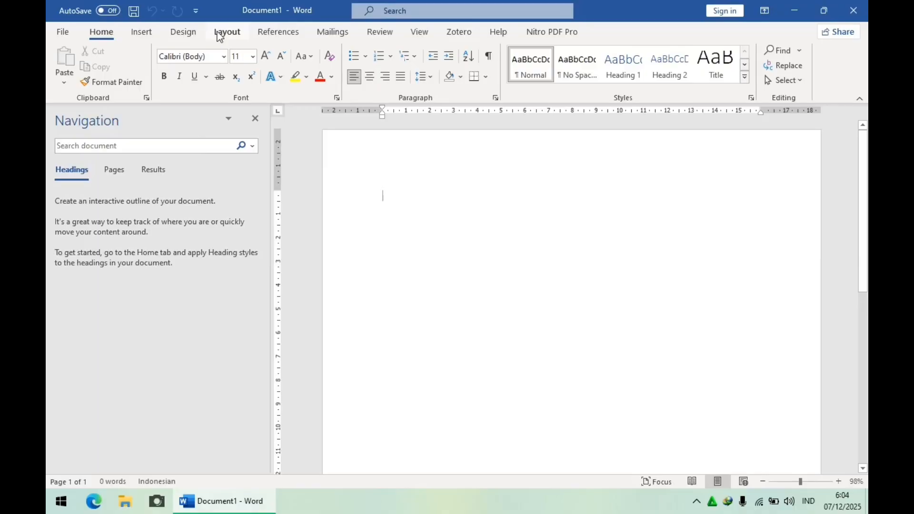
Set the page's top and left margins to 4 cm.
{"action": "left_click", "coordinate": [220, 36]}
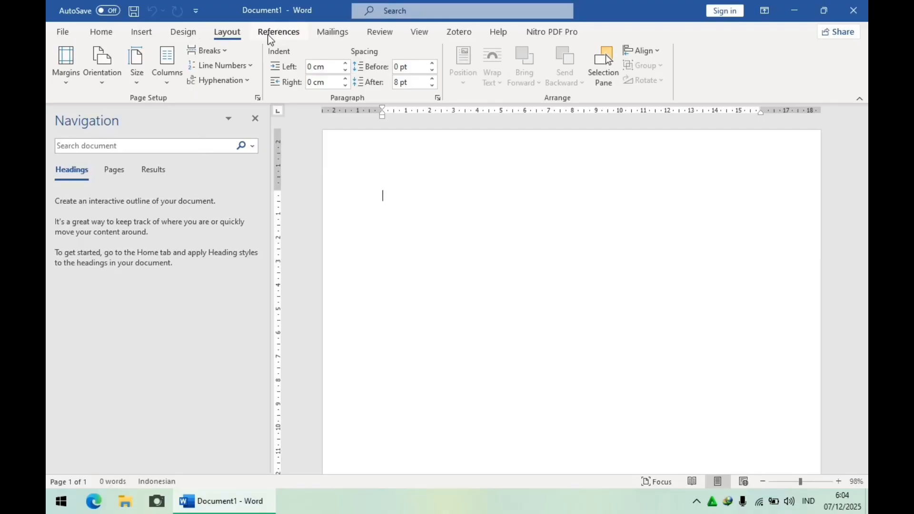
{"action": "left_click", "coordinate": [259, 99]}
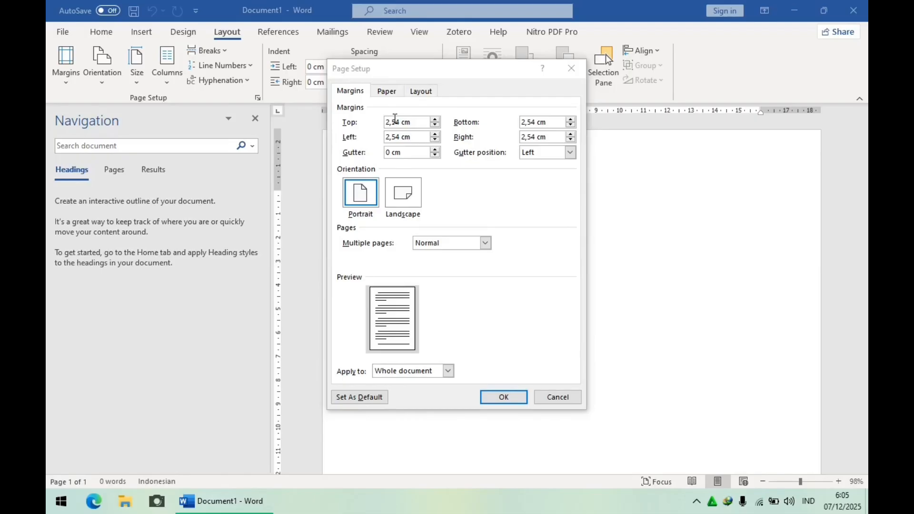
{"action": "left_click", "coordinate": [394, 122]}
{"action": "left_click", "coordinate": [395, 122]}
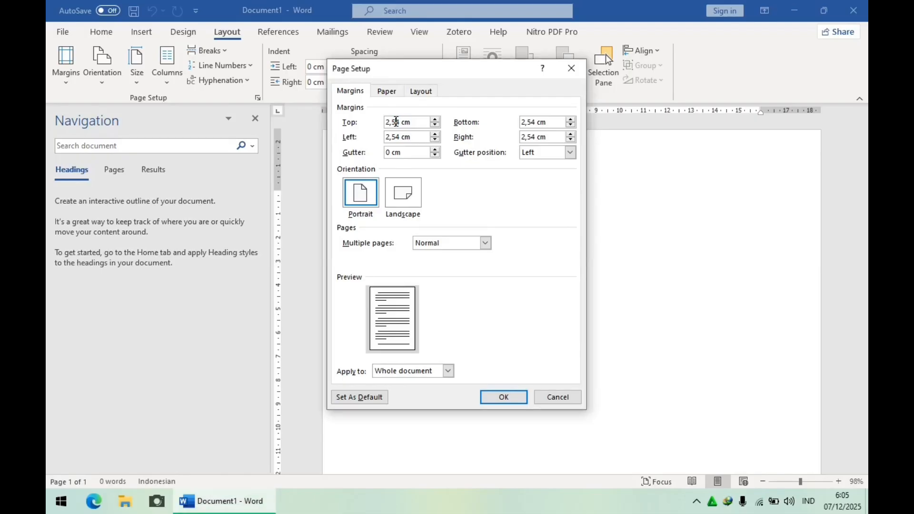
{"action": "key", "text": "BackSpace"}
{"action": "key", "text": "BackSpace"}
{"action": "key", "text": "BackSpace"}
{"action": "left_click", "coordinate": [394, 137]}
{"action": "key", "text": "BackSpace"}
{"action": "key", "text": "BackSpace"}
{"action": "key", "text": "BackSpace"}
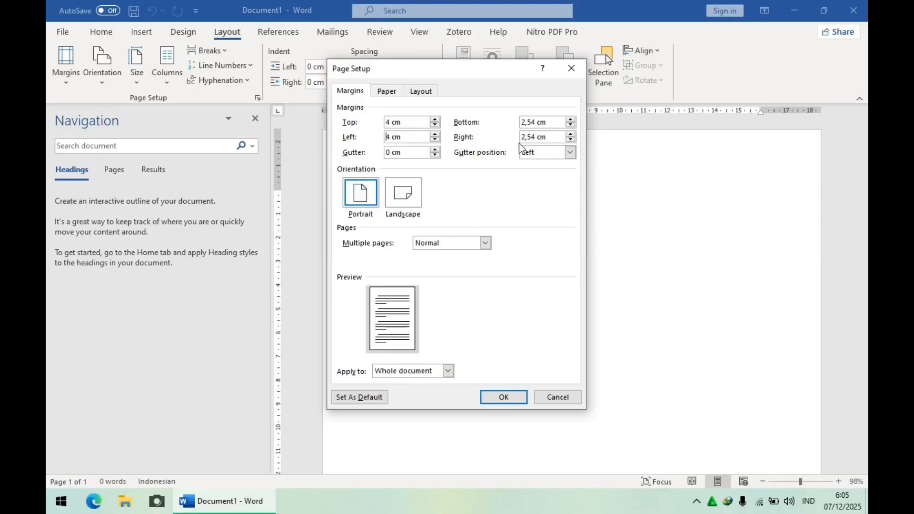
Set the bottom and right margins to 3 cm, check the paper size, and apply the page setup.
{"action": "left_click_drag", "start_coordinate": [537, 122], "coordinate": [519, 122]}
{"action": "type", "text": "3"}
{"action": "left_click_drag", "start_coordinate": [535, 137], "coordinate": [522, 138]}
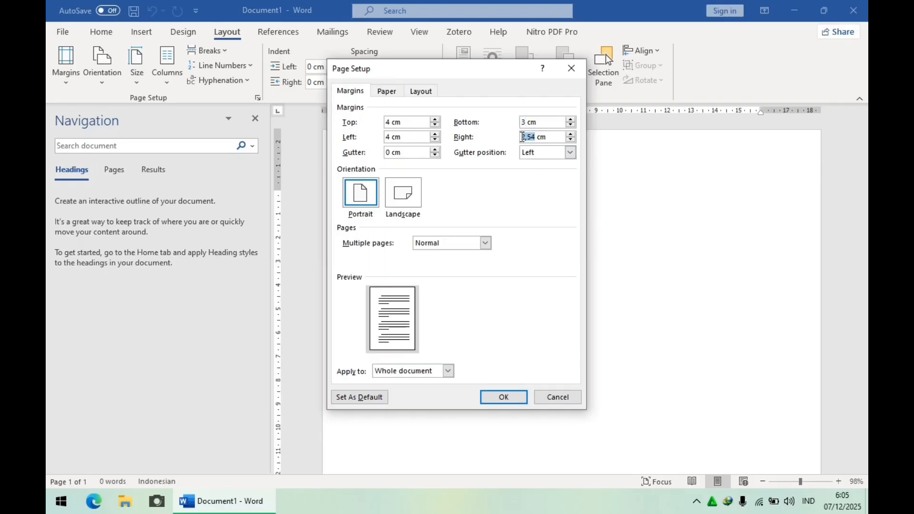
{"action": "type", "text": "3"}
{"action": "left_click", "coordinate": [381, 93]}
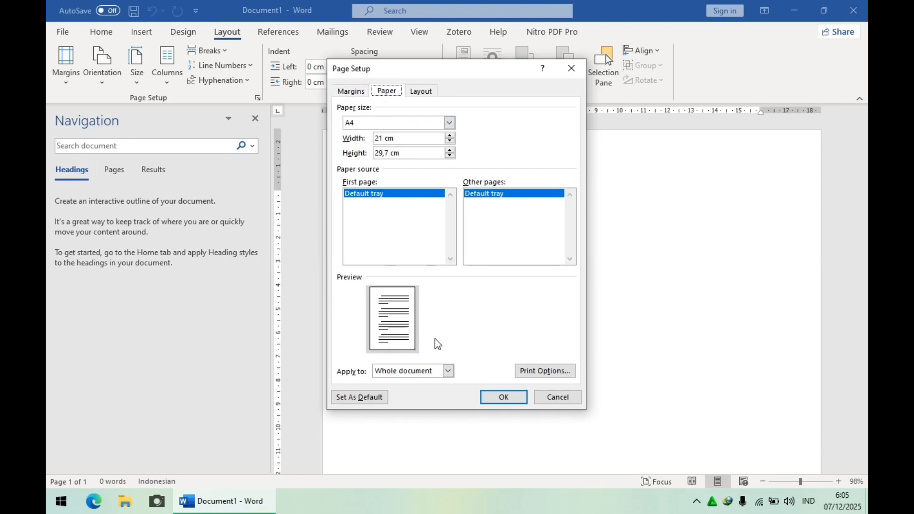
{"action": "left_click", "coordinate": [490, 403]}
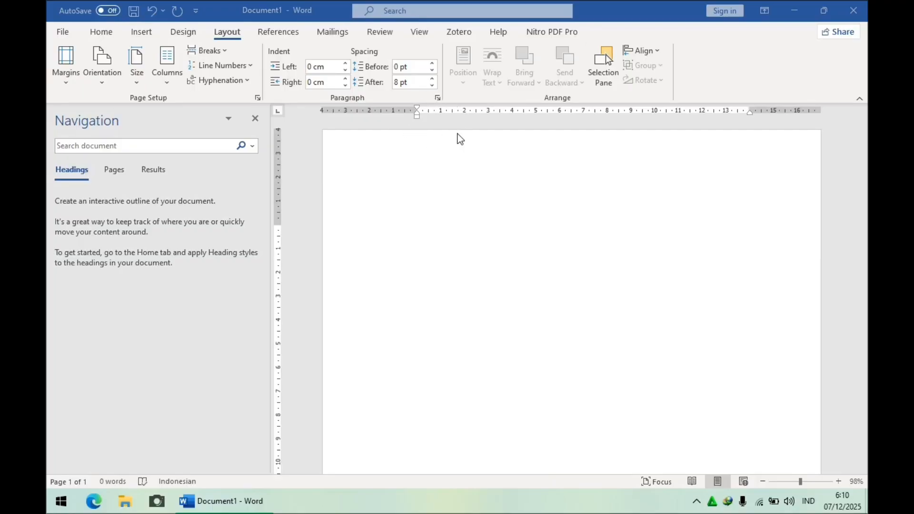
Set the paragraph spacing after to 0 pt and the line spacing to 1,5 lines.
{"action": "left_click", "coordinate": [103, 28]}
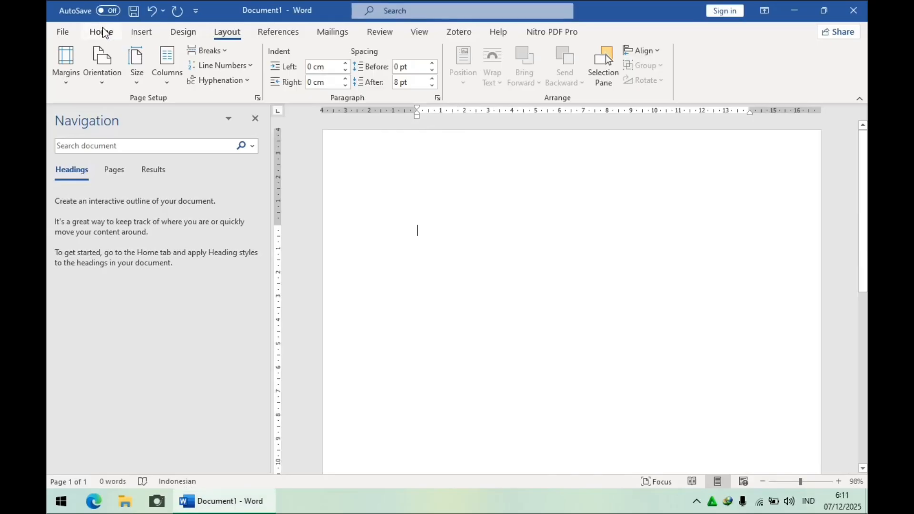
{"action": "left_click", "coordinate": [102, 32]}
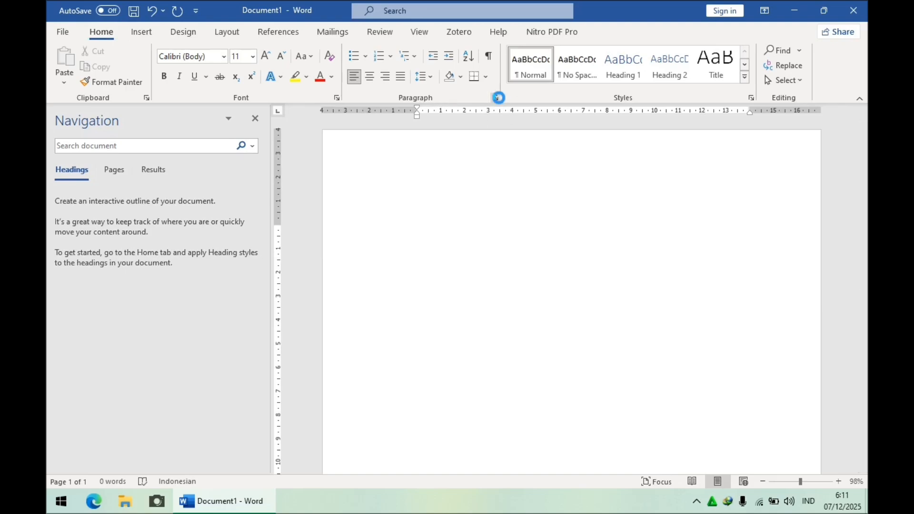
{"action": "left_click", "coordinate": [497, 98]}
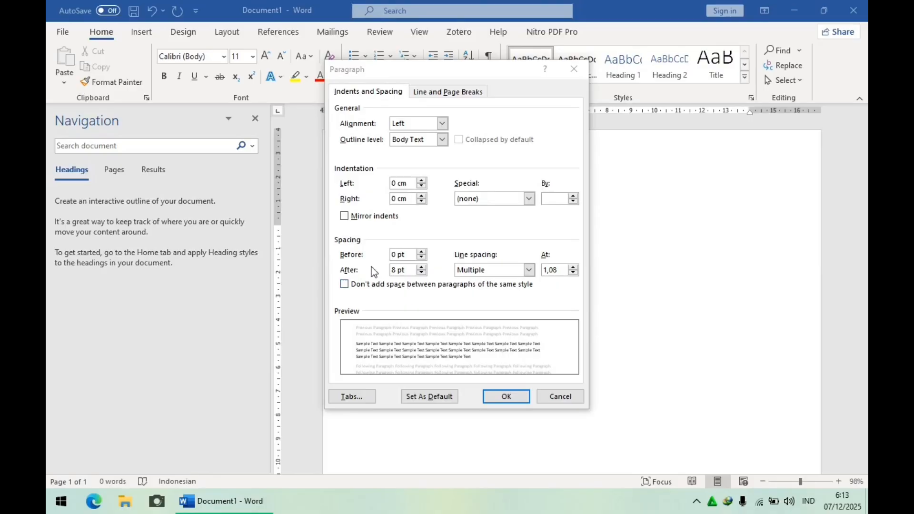
{"action": "left_click", "coordinate": [420, 274]}
{"action": "left_click", "coordinate": [421, 274]}
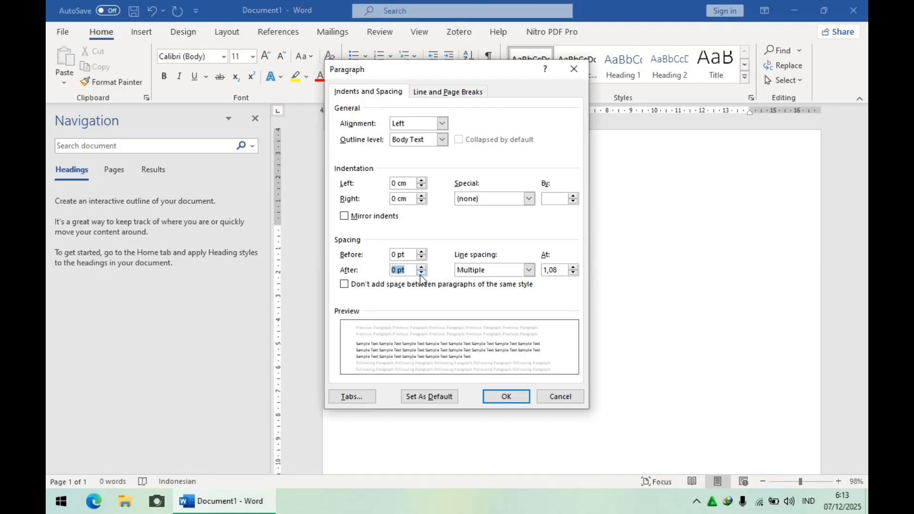
{"action": "left_click", "coordinate": [528, 270]}
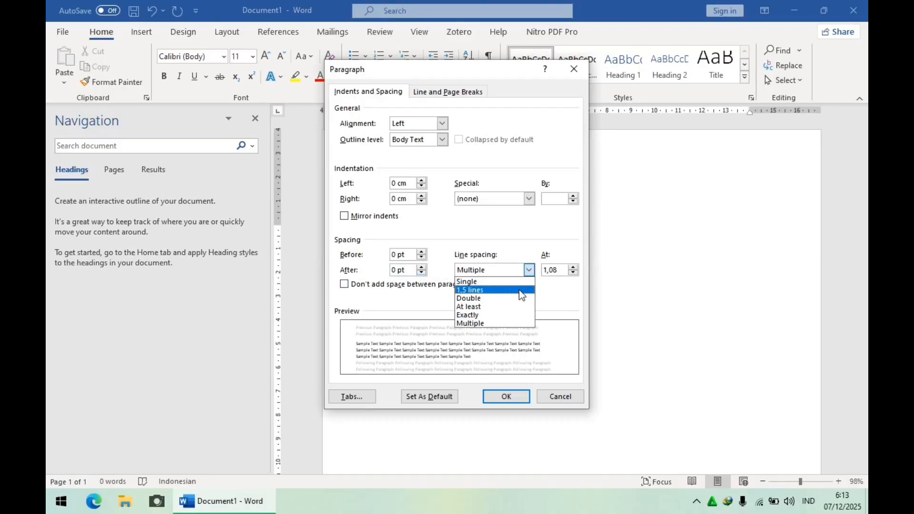
{"action": "left_click", "coordinate": [519, 290]}
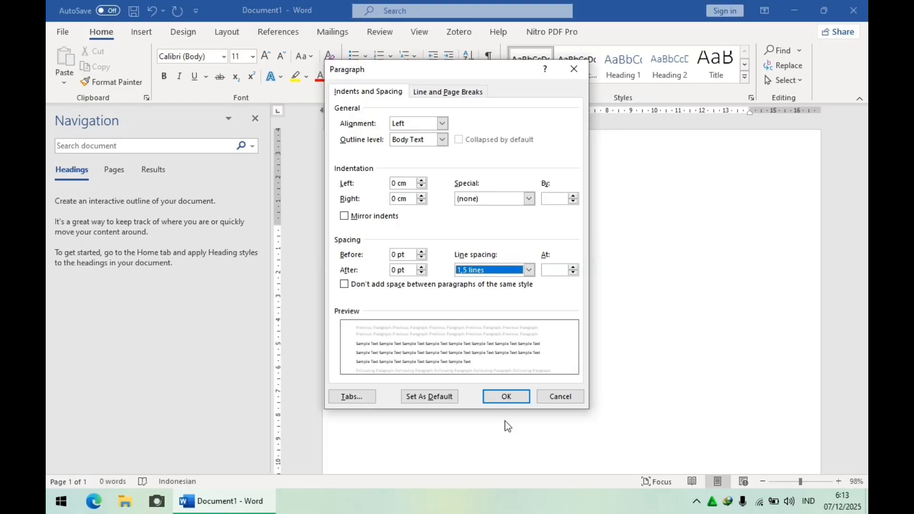
{"action": "left_click", "coordinate": [508, 397]}
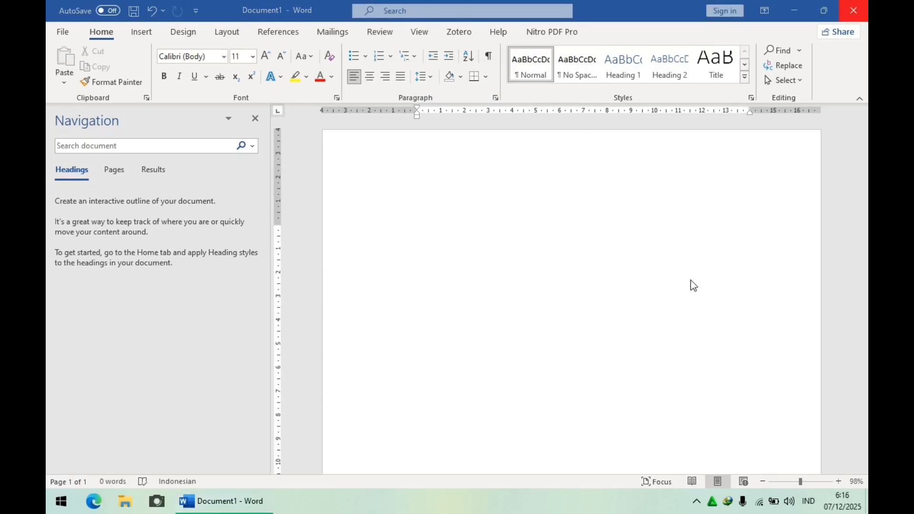
Hide the Navigation Pane and show it again.
{"action": "left_click", "coordinate": [425, 36]}
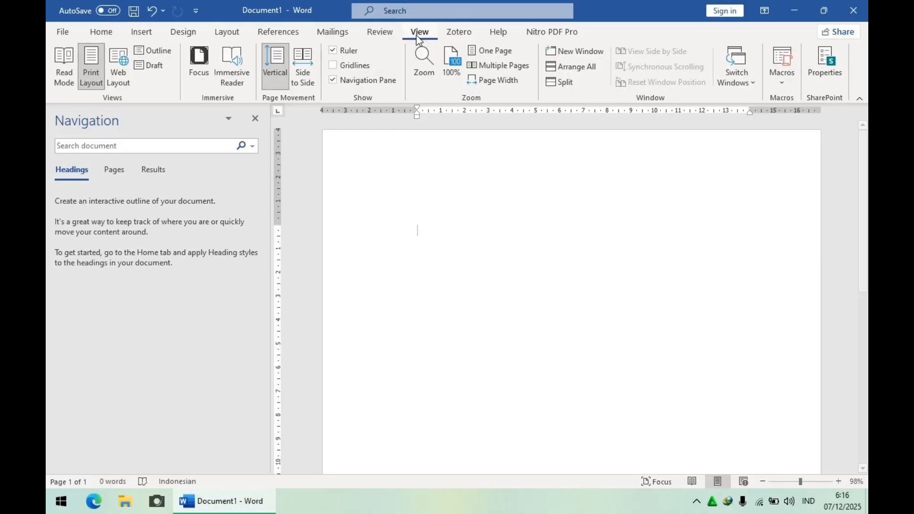
{"action": "left_click", "coordinate": [348, 81]}
{"action": "left_click", "coordinate": [347, 81]}
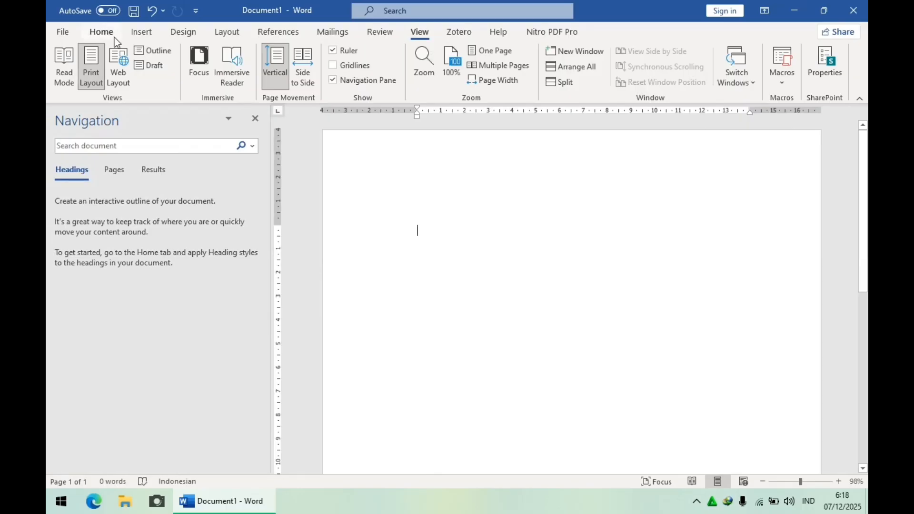
Apply Heading 1 to the empty first line and modify the style's font to Times New Roman, 12 pt.
{"action": "left_click", "coordinate": [114, 37]}
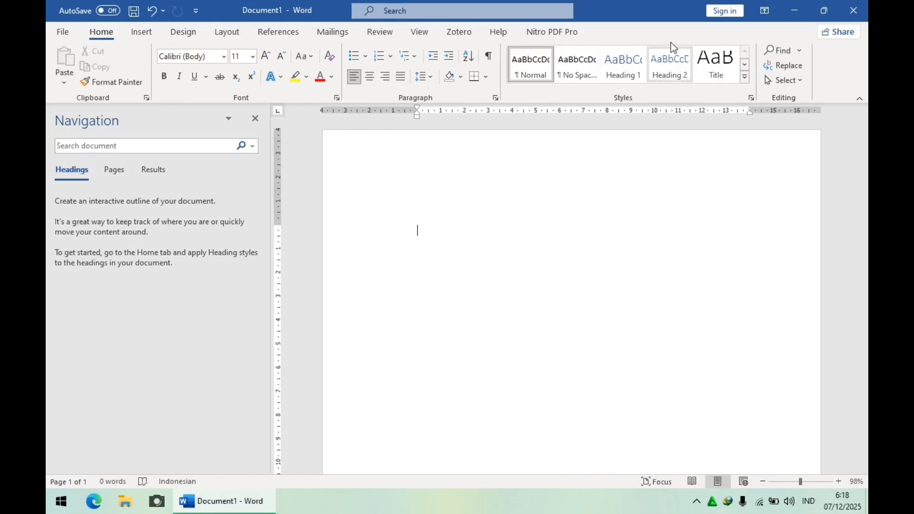
{"action": "left_click", "coordinate": [629, 79]}
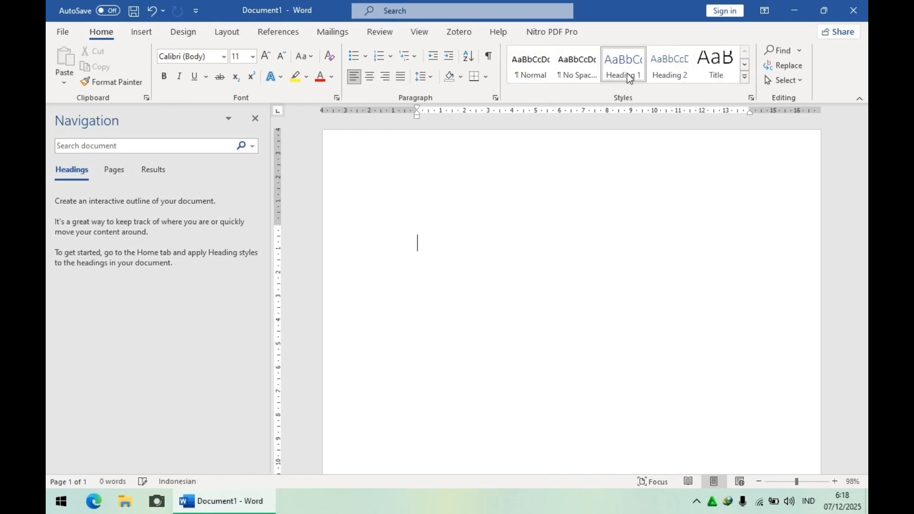
{"action": "right_click", "coordinate": [630, 79]}
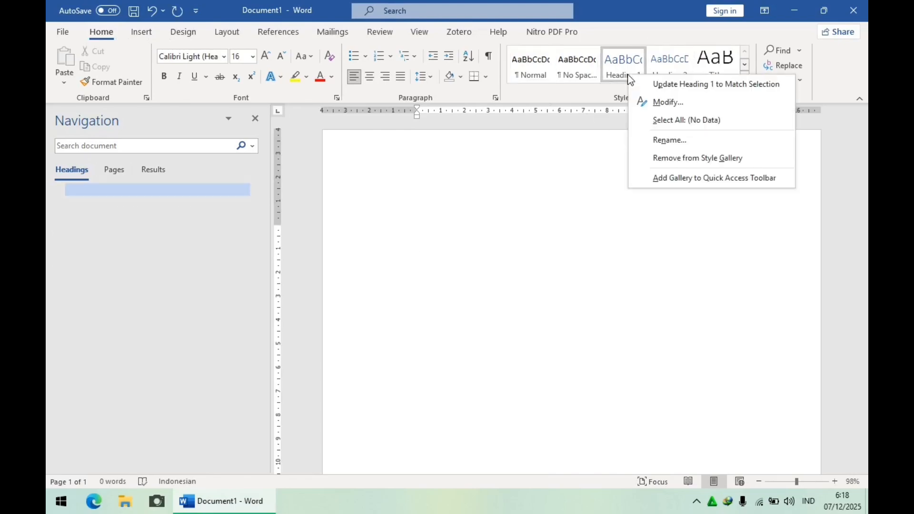
{"action": "left_click", "coordinate": [643, 104]}
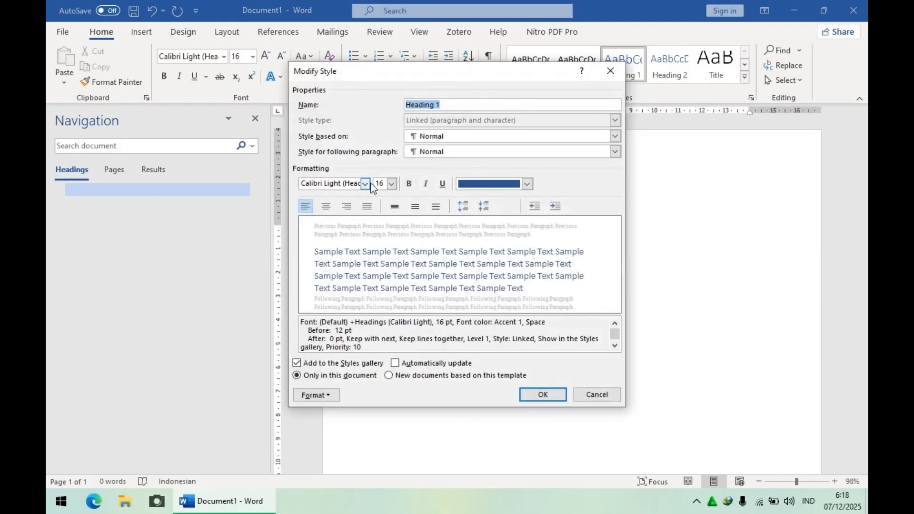
{"action": "left_click", "coordinate": [366, 185]}
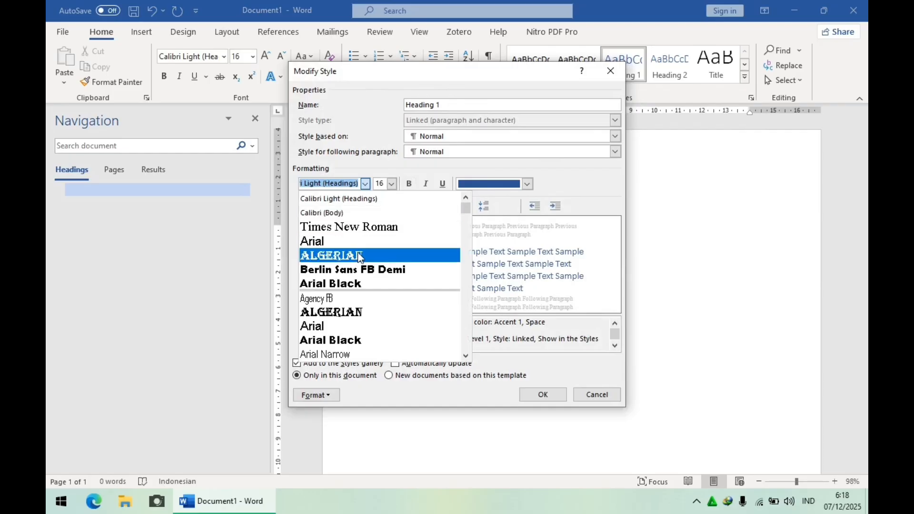
{"action": "left_click", "coordinate": [366, 231]}
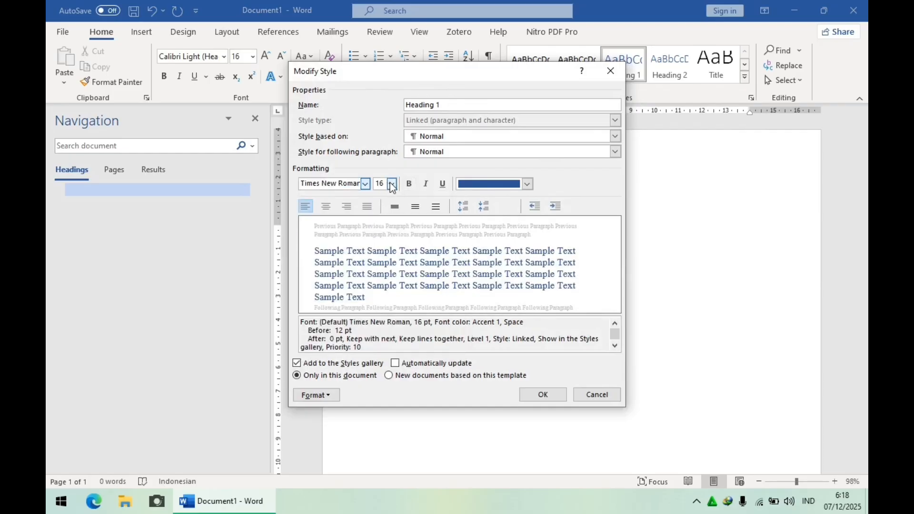
{"action": "left_click", "coordinate": [391, 184]}
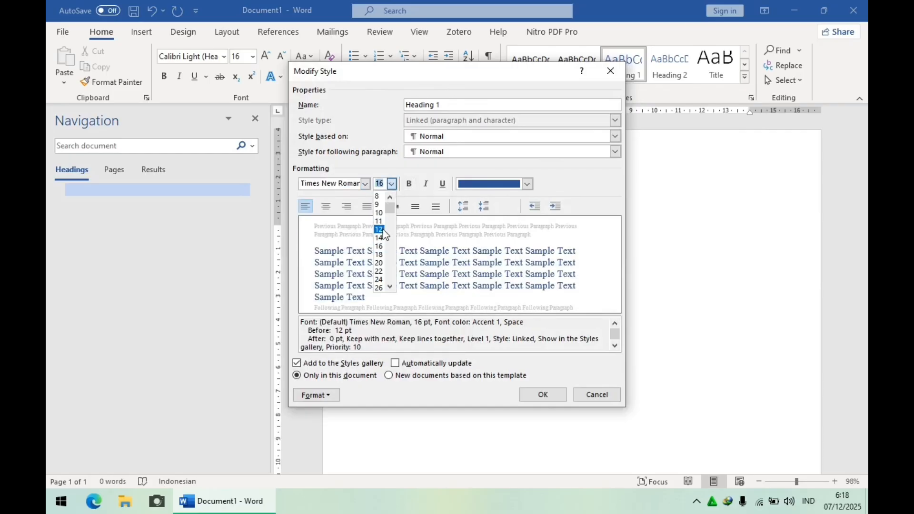
{"action": "left_click", "coordinate": [381, 230]}
Make the Heading 1 style bold, black and centered.
{"action": "left_click", "coordinate": [409, 184]}
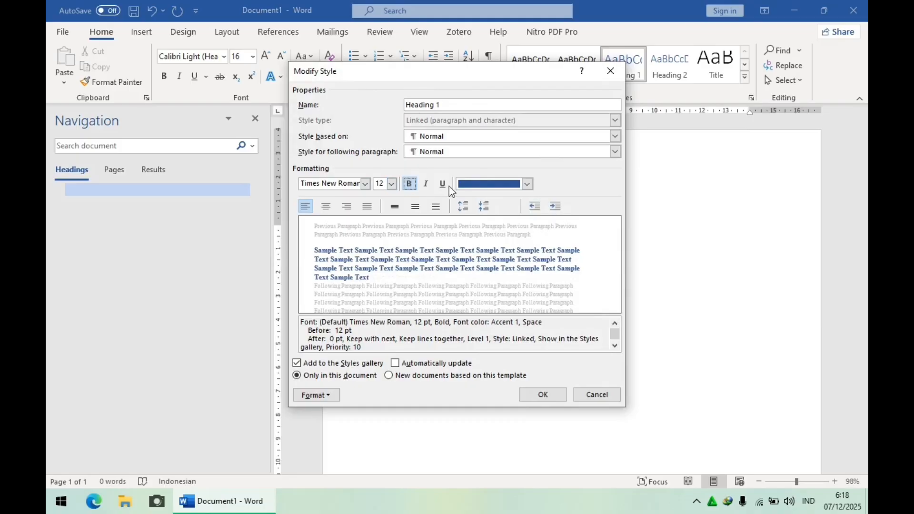
{"action": "left_click", "coordinate": [527, 184]}
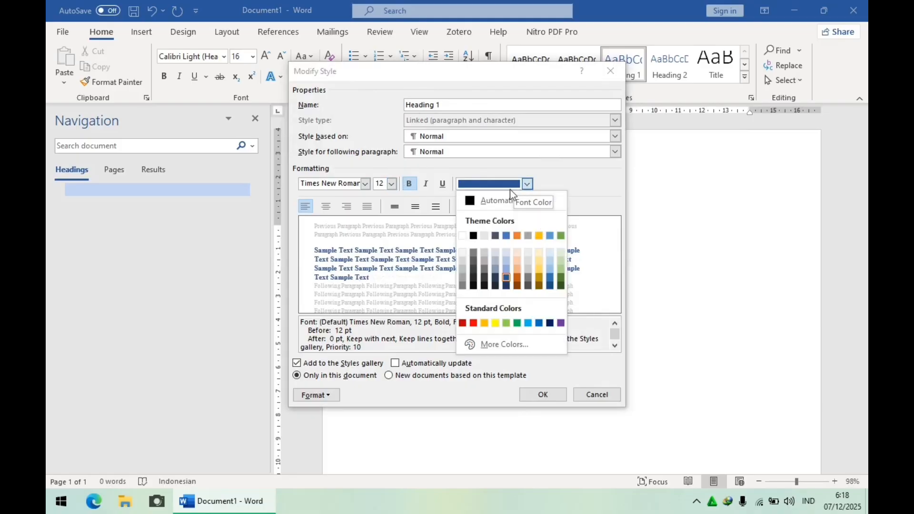
{"action": "left_click", "coordinate": [477, 236]}
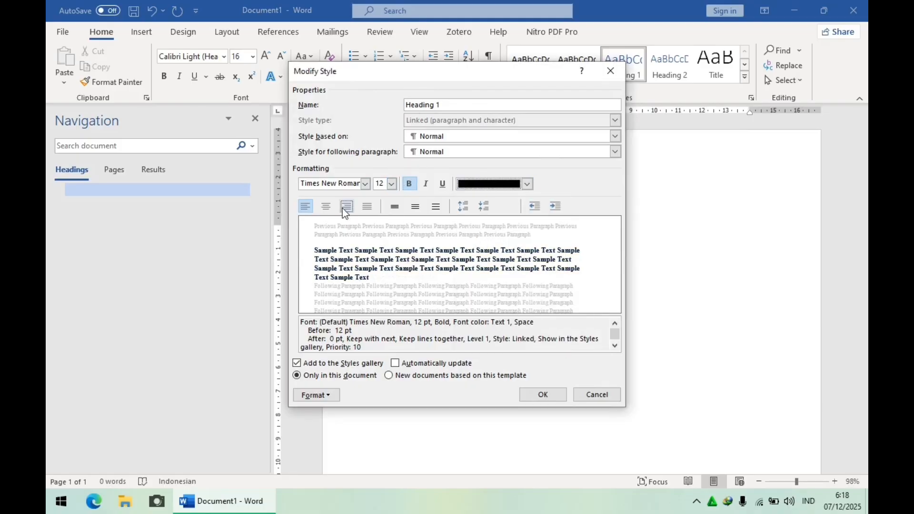
{"action": "left_click", "coordinate": [328, 208]}
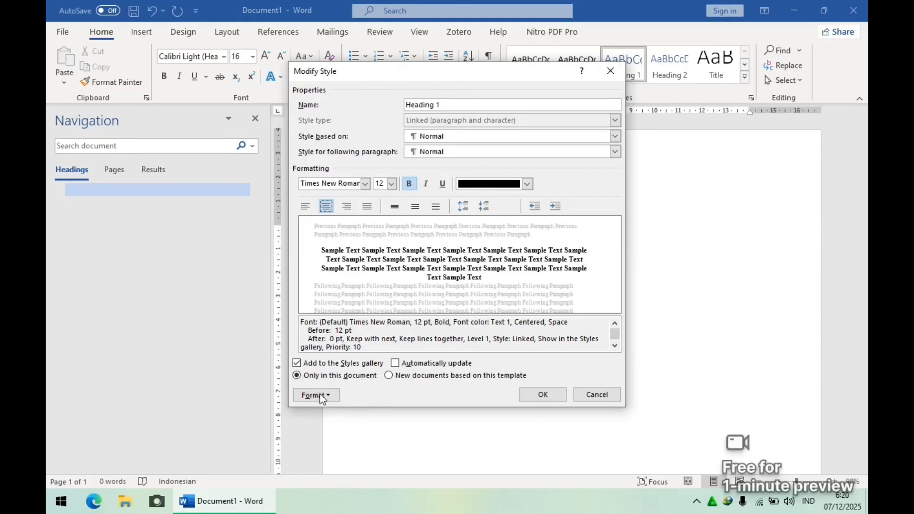
Set the Heading 1 style's paragraph spacing before to 0 pt and line spacing to 1,5 lines, and save the style.
{"action": "left_click", "coordinate": [320, 397]}
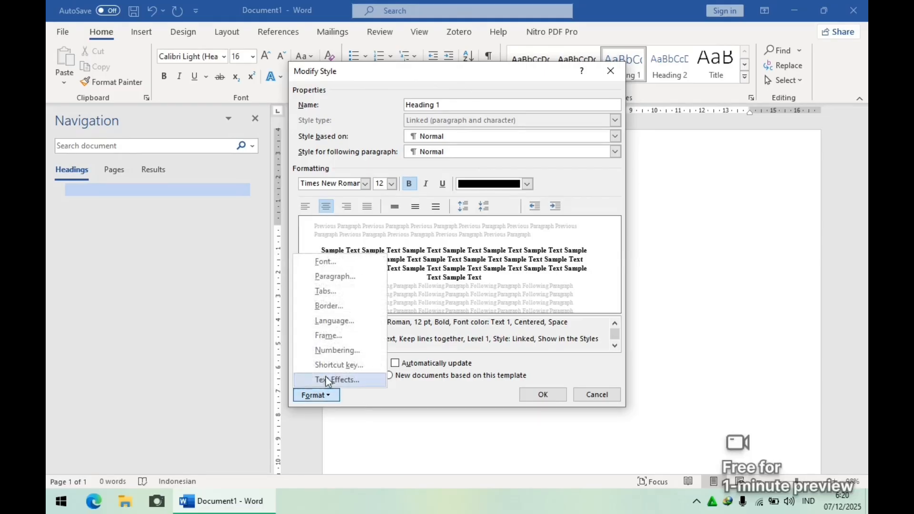
{"action": "left_click", "coordinate": [370, 277]}
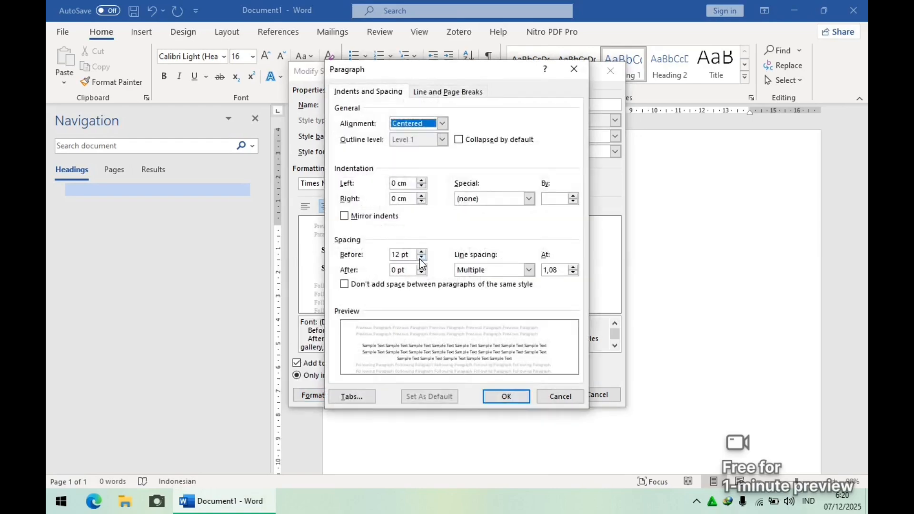
{"action": "left_click", "coordinate": [421, 258]}
{"action": "left_click", "coordinate": [422, 258]}
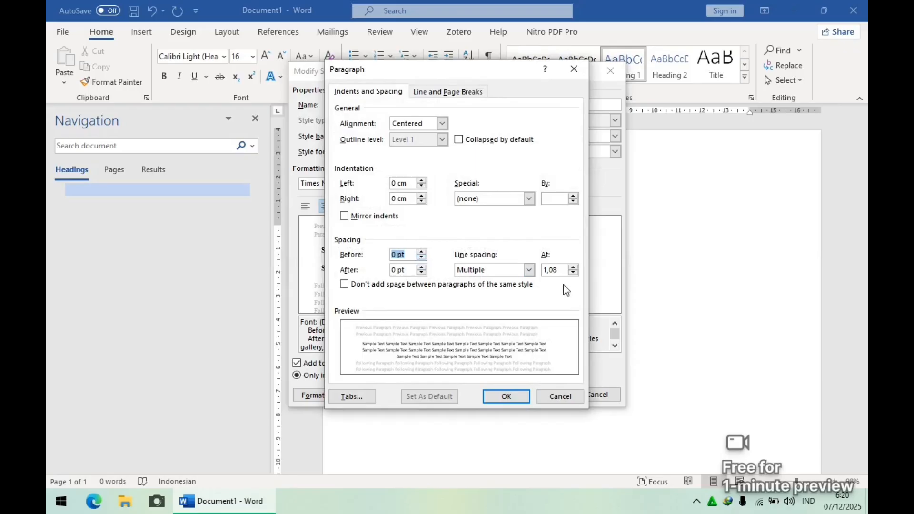
{"action": "left_click", "coordinate": [529, 270]}
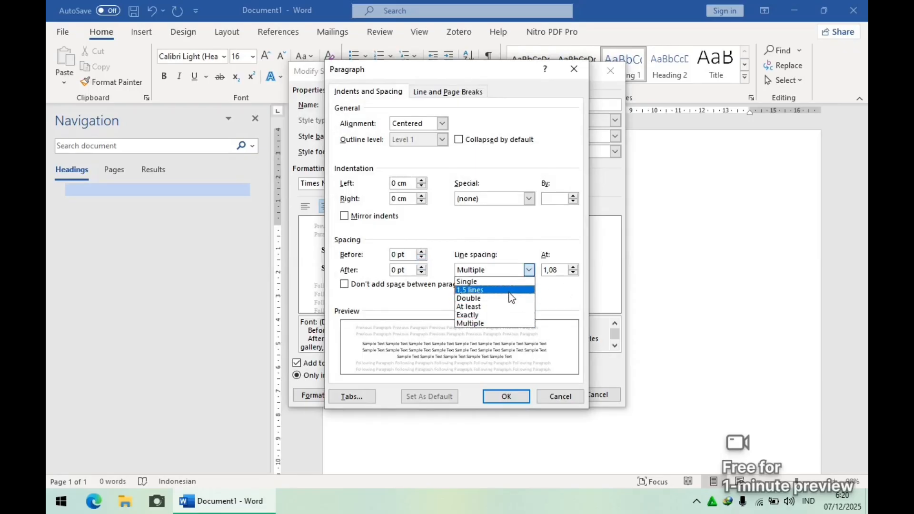
{"action": "left_click", "coordinate": [512, 295]}
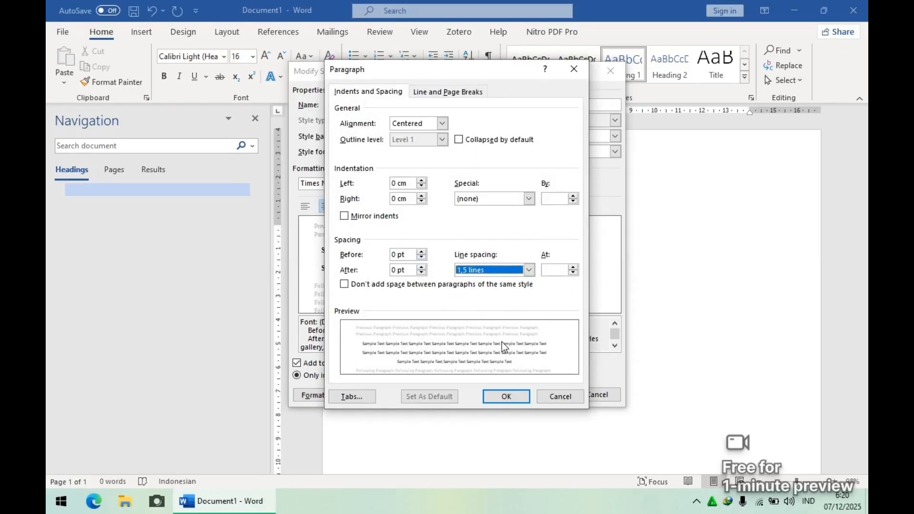
{"action": "left_click", "coordinate": [505, 396]}
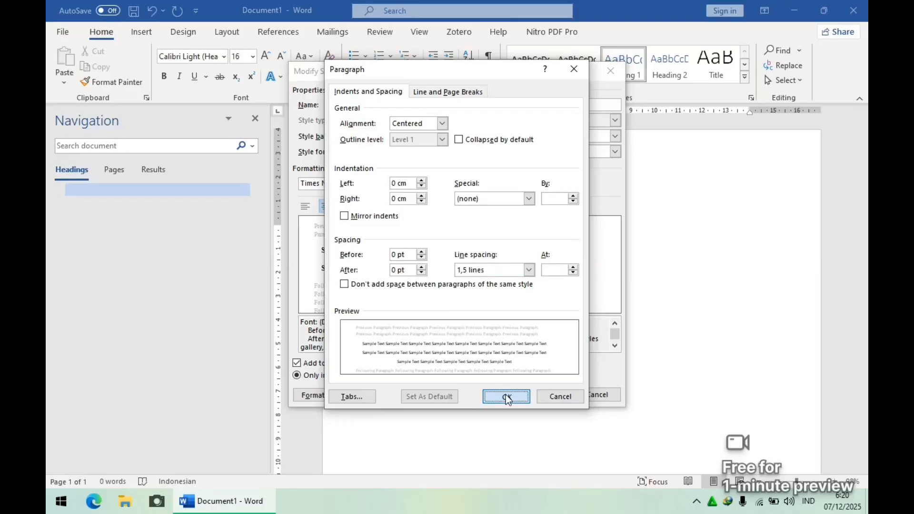
{"action": "left_click", "coordinate": [526, 396]}
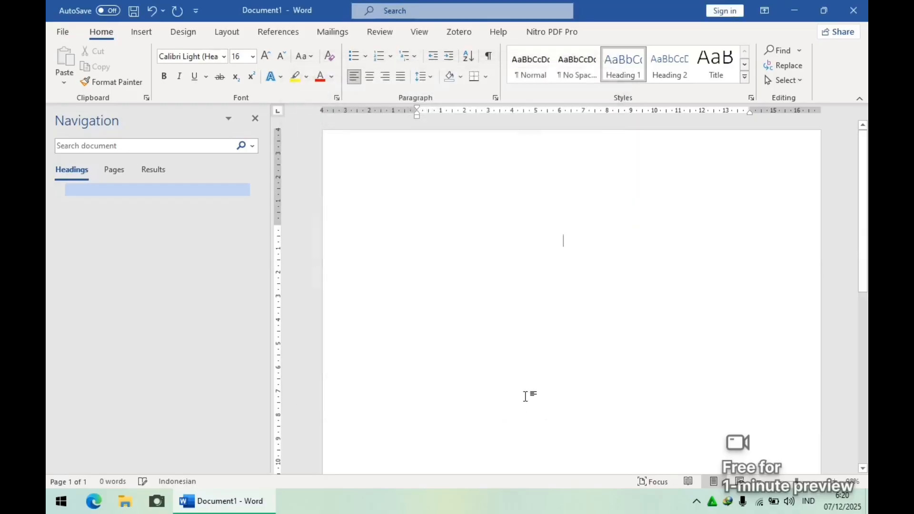
Apply Heading 2 to the empty first line and modify the style's font to Times New Roman, 12 pt.
{"action": "right_click", "coordinate": [669, 66]}
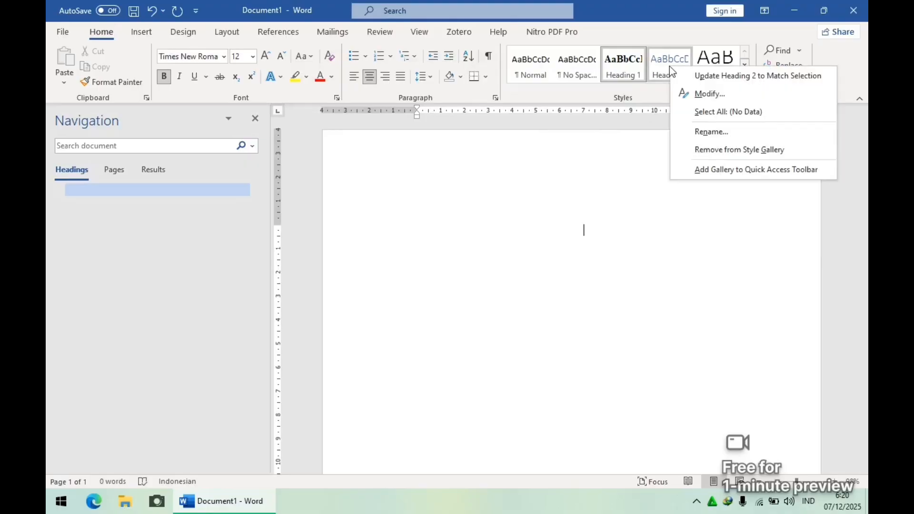
{"action": "left_click", "coordinate": [669, 66]}
{"action": "right_click", "coordinate": [669, 67]}
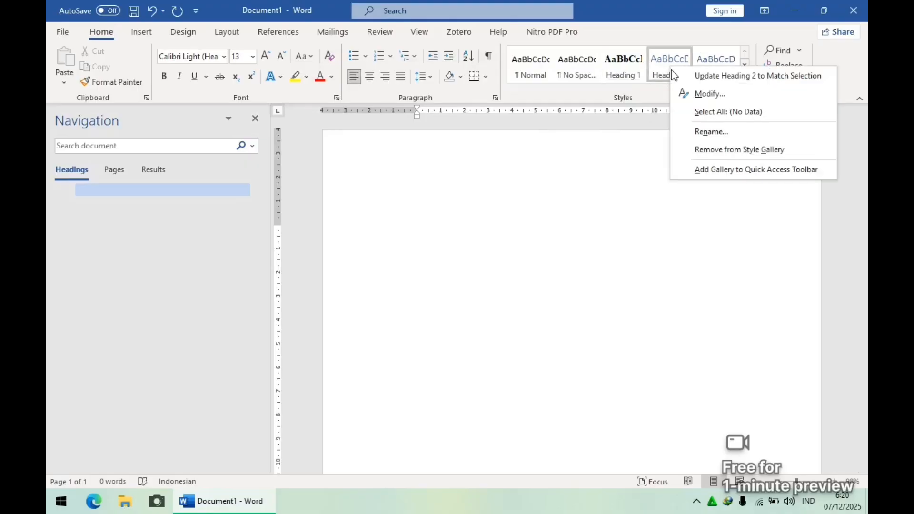
{"action": "left_click", "coordinate": [681, 94]}
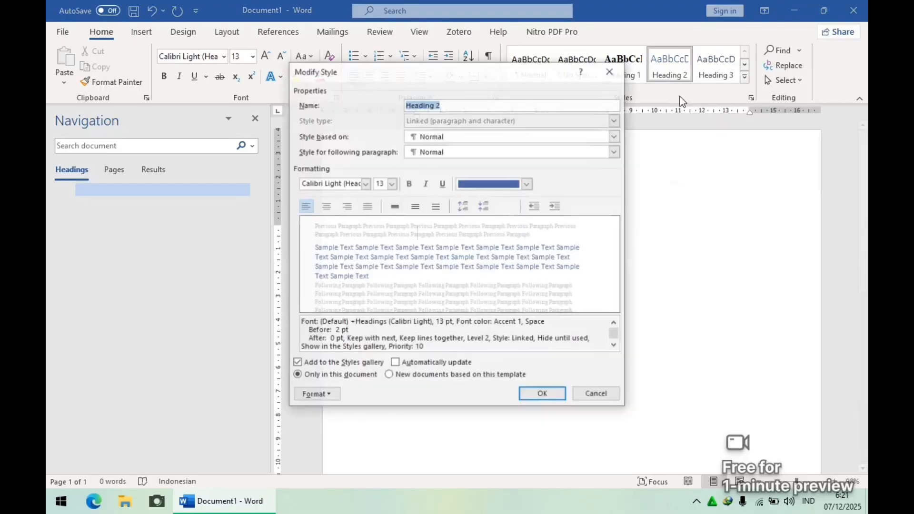
{"action": "left_click", "coordinate": [364, 184]}
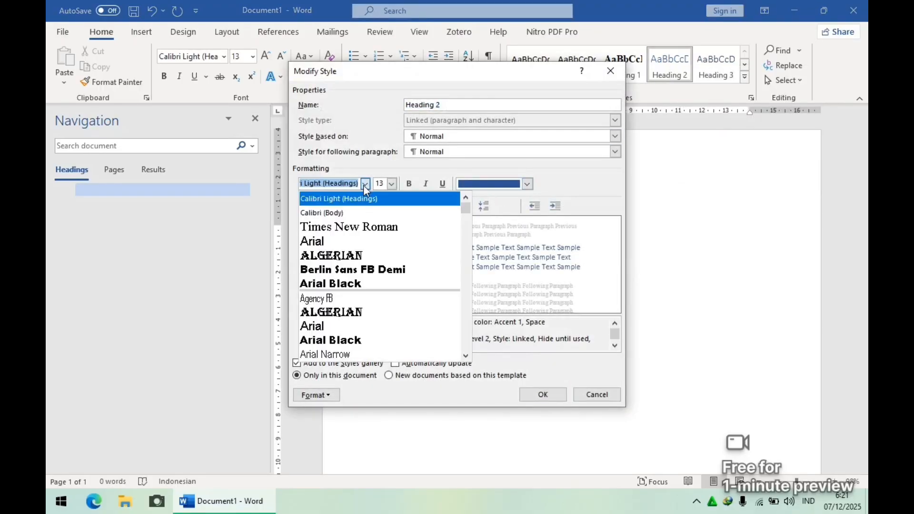
{"action": "left_click", "coordinate": [359, 227]}
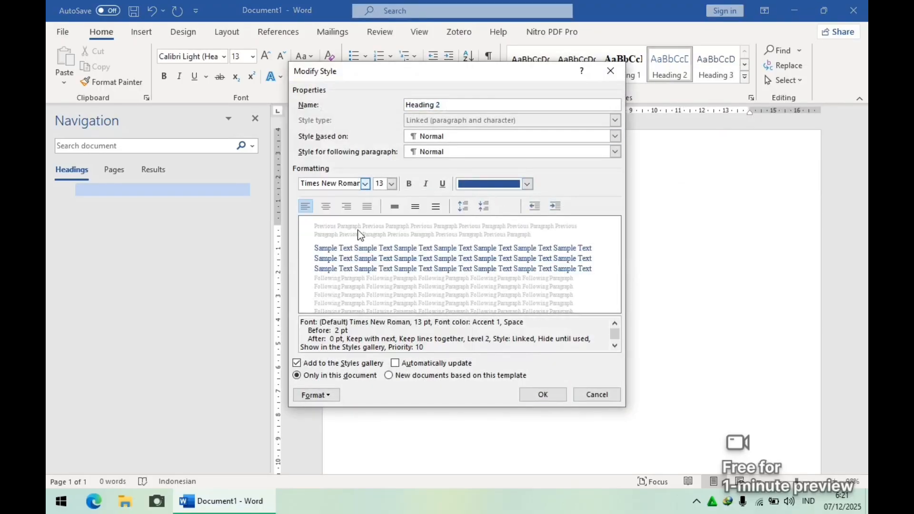
{"action": "left_click", "coordinate": [391, 186]}
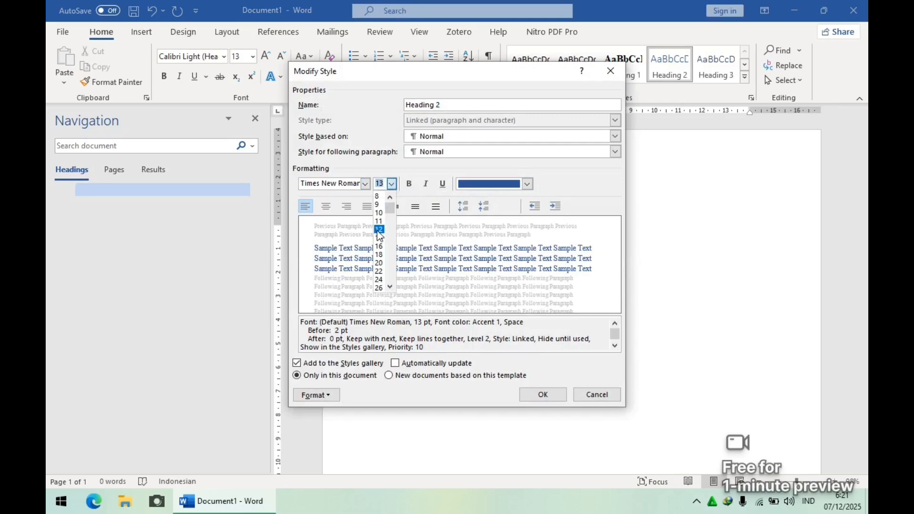
{"action": "left_click", "coordinate": [379, 230]}
Make the Heading 2 style bold with black font color.
{"action": "left_click", "coordinate": [409, 184]}
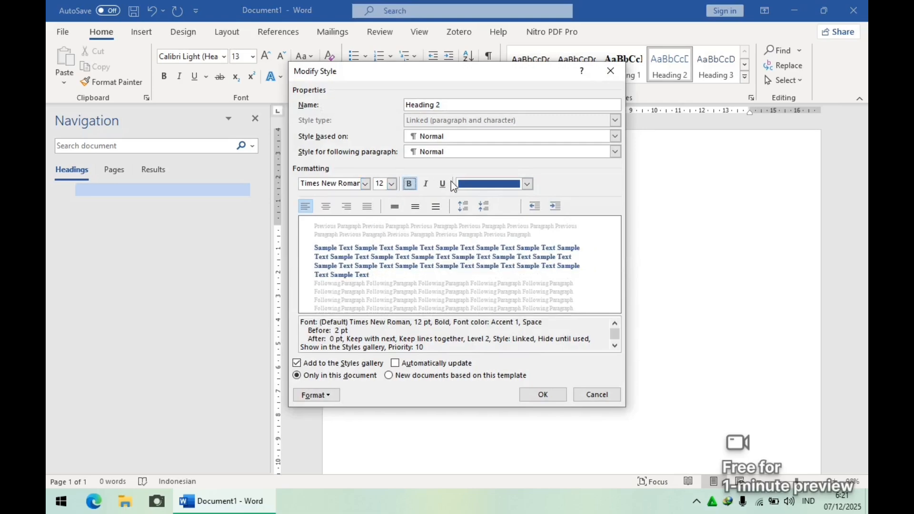
{"action": "left_click", "coordinate": [464, 184]}
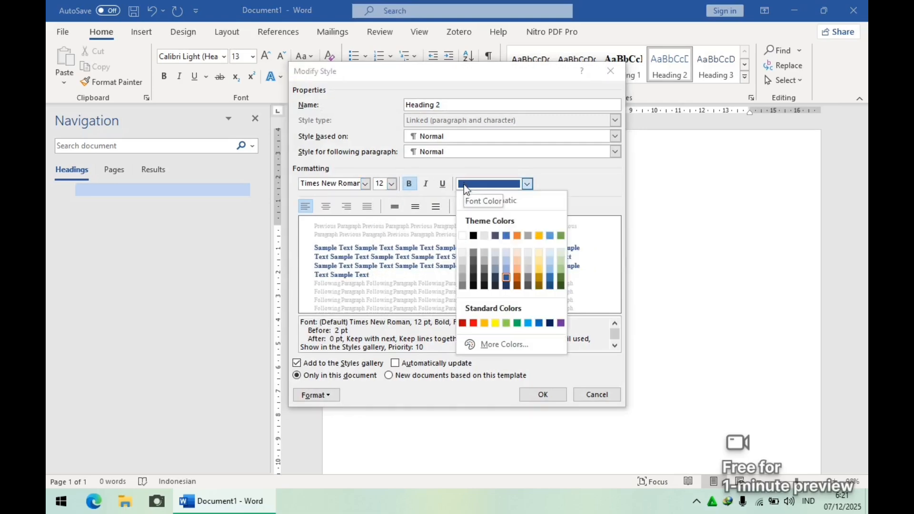
{"action": "left_click", "coordinate": [473, 235]}
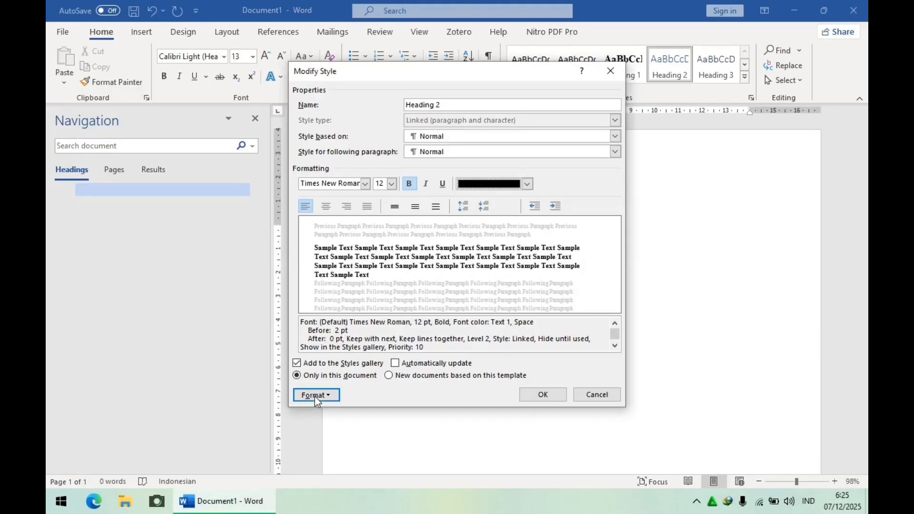
Set the Heading 2 style's paragraph spacing before to 0 pt and its line spacing to 1,5 lines.
{"action": "left_click", "coordinate": [315, 396]}
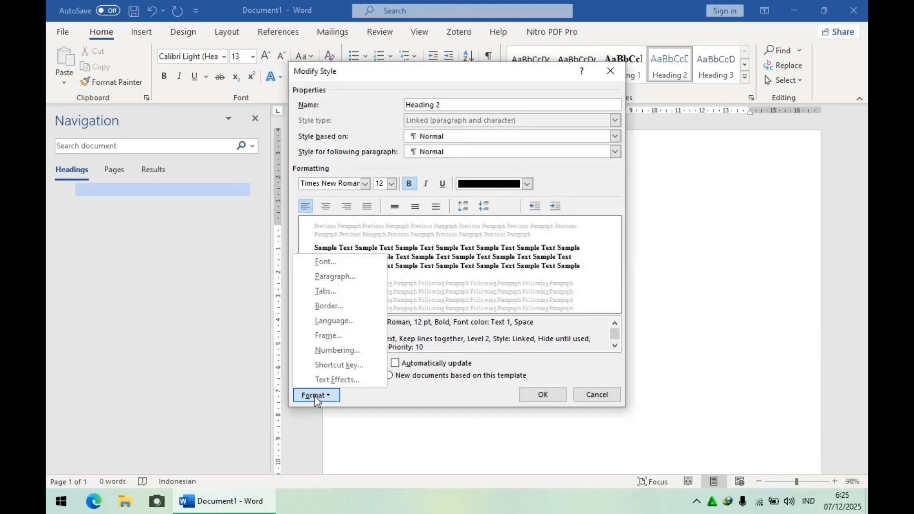
{"action": "left_click", "coordinate": [332, 276]}
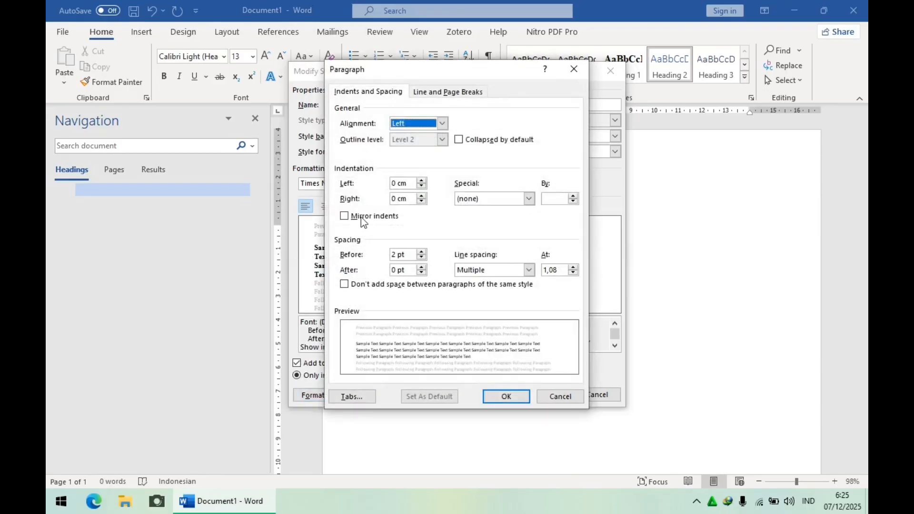
{"action": "left_click", "coordinate": [421, 258]}
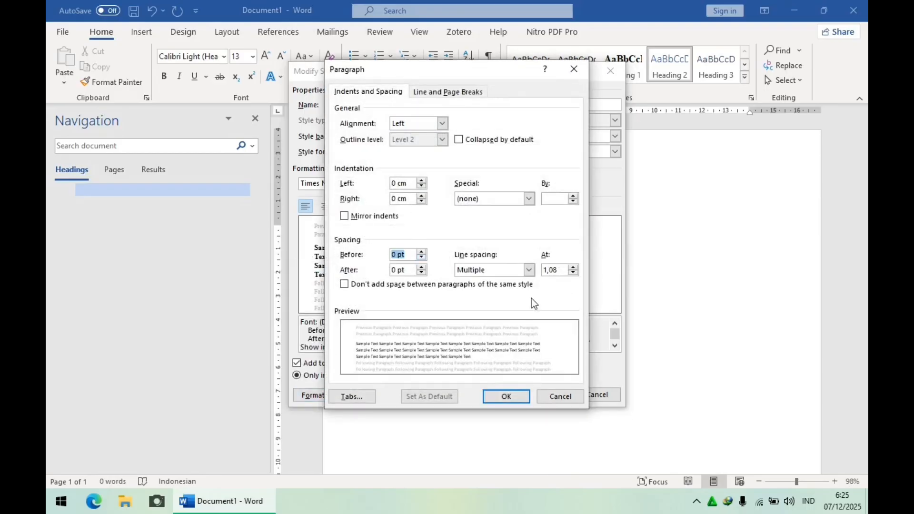
{"action": "left_click", "coordinate": [528, 272]}
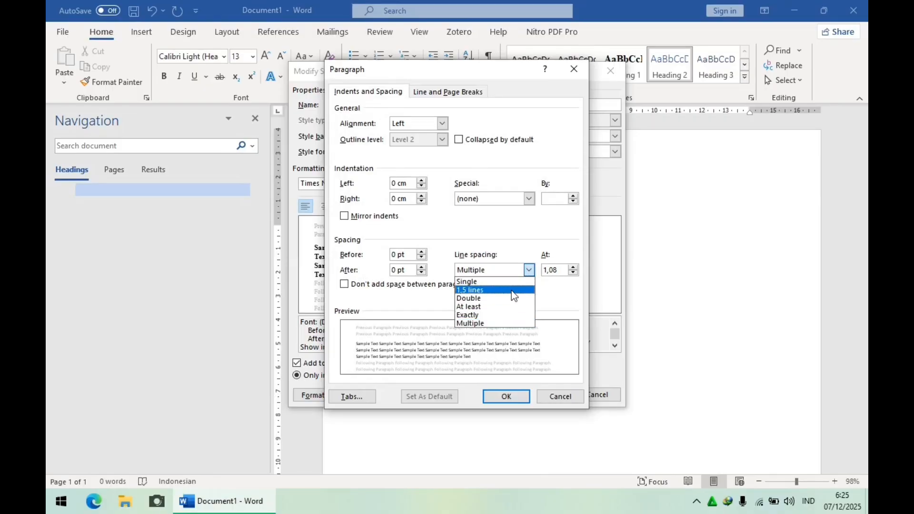
{"action": "left_click", "coordinate": [512, 290]}
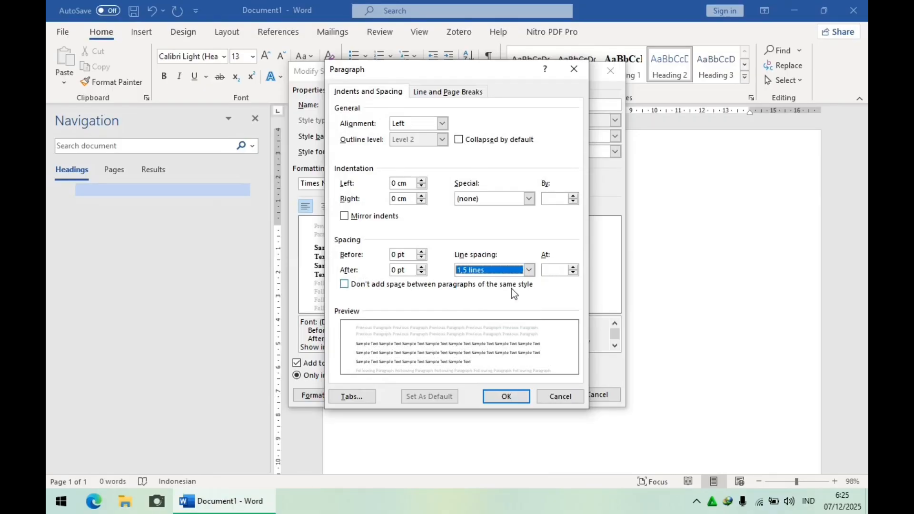
{"action": "left_click", "coordinate": [506, 396]}
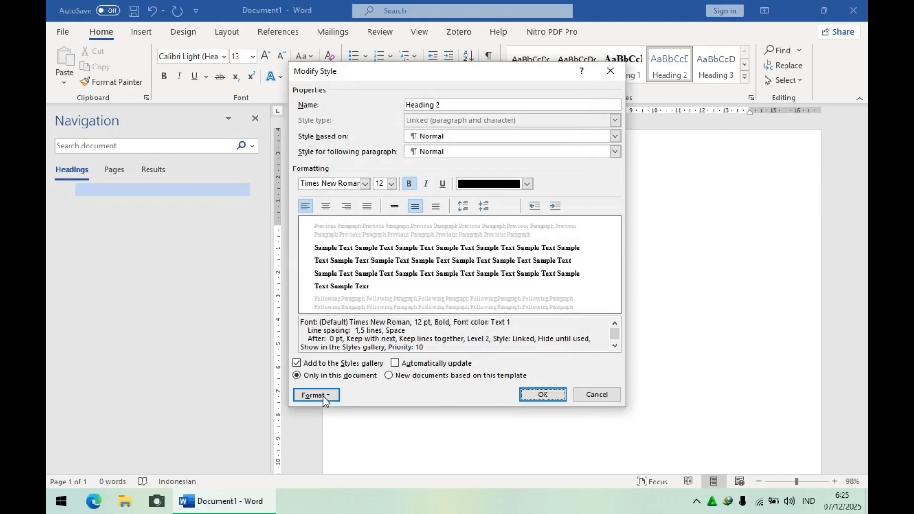
Add A. B. C. numbering to the Heading 2 style, decrease its left indent to 0 cm and save the style.
{"action": "left_click", "coordinate": [316, 395]}
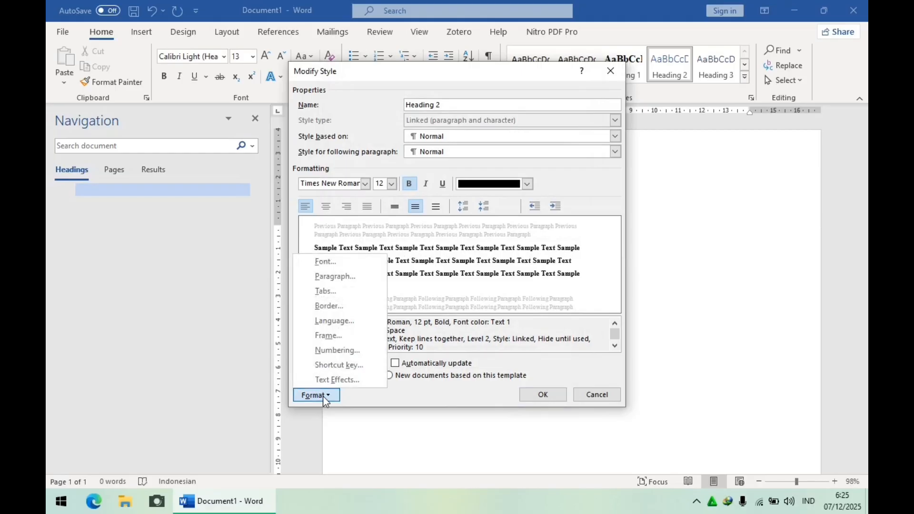
{"action": "left_click", "coordinate": [331, 355]}
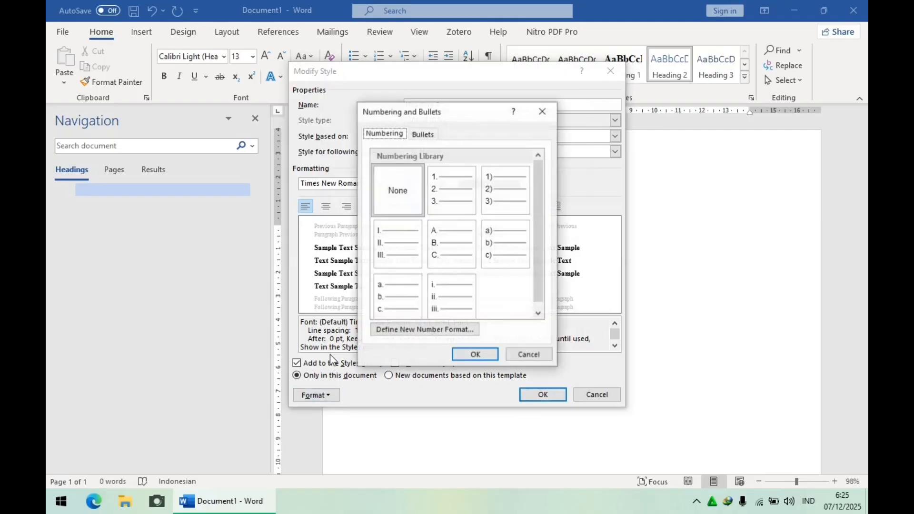
{"action": "left_click", "coordinate": [442, 248]}
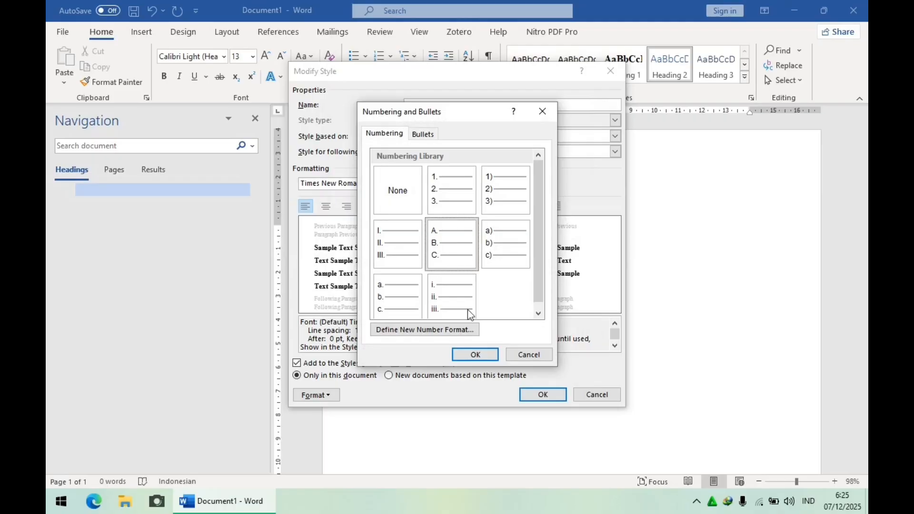
{"action": "left_click", "coordinate": [475, 357]}
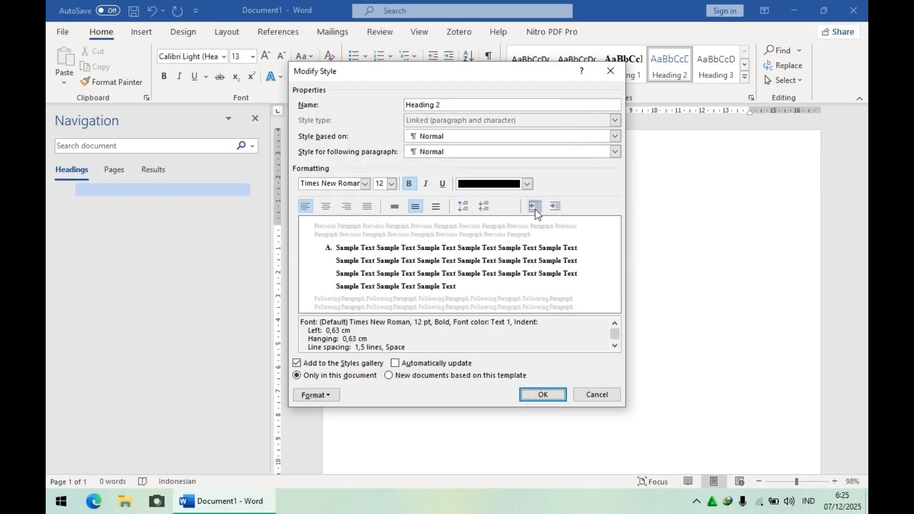
{"action": "left_click", "coordinate": [535, 208]}
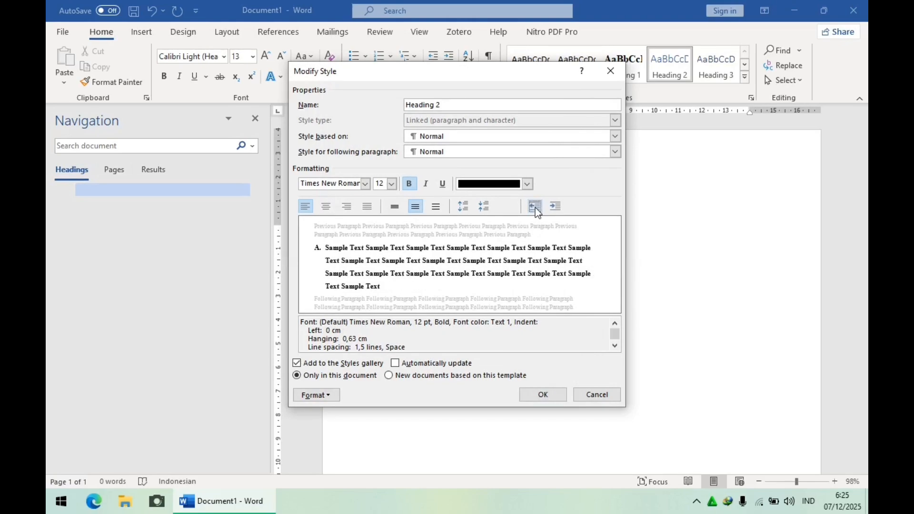
{"action": "left_click", "coordinate": [543, 396]}
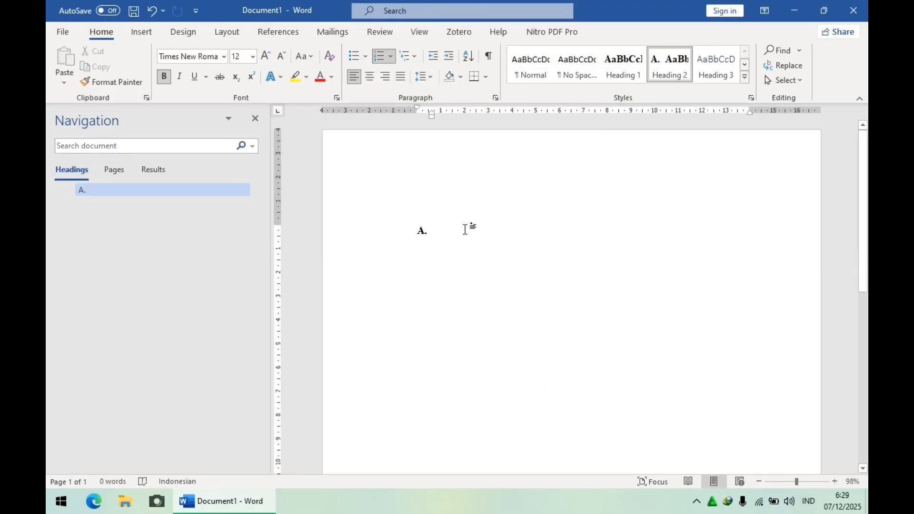
Remove the A. numbering from the first line, enter MOTTO there and format it as Heading 1.
{"action": "key", "text": "ctrl+z"}
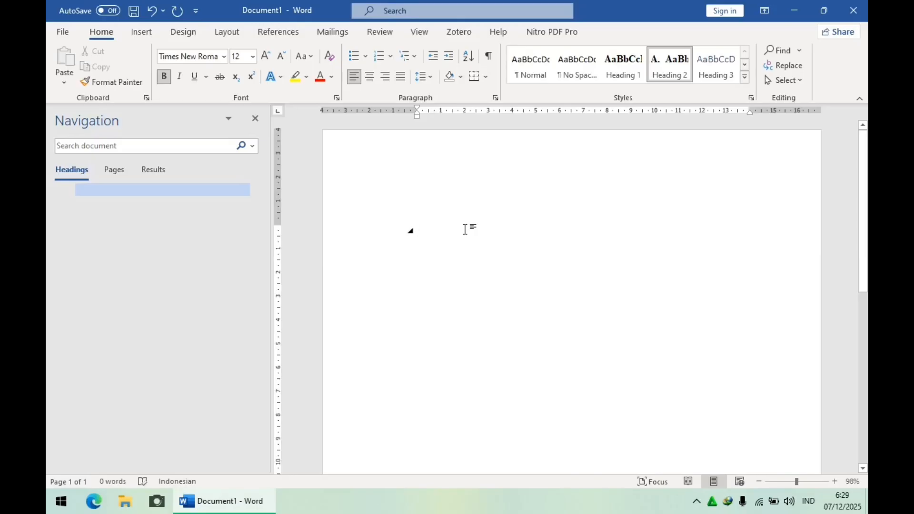
{"action": "type", "text": "MO"}
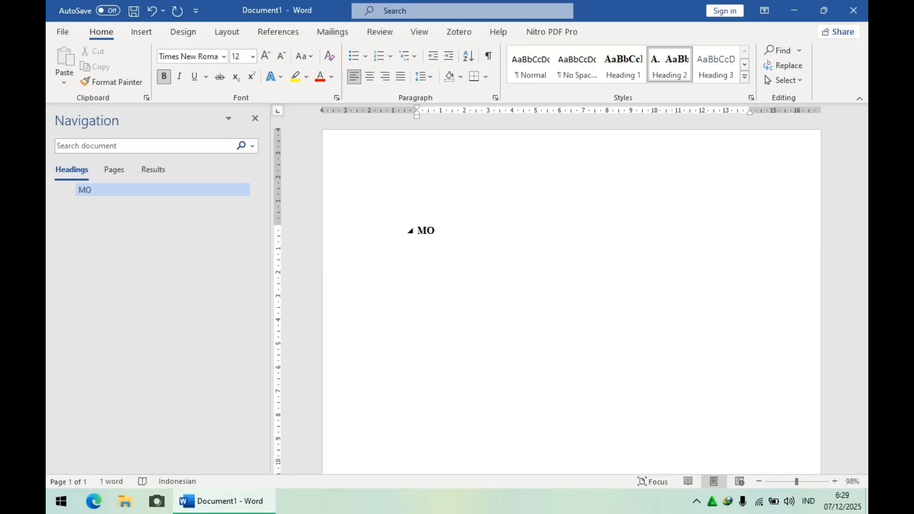
{"action": "type", "text": "TTO"}
{"action": "left_click", "coordinate": [617, 83]}
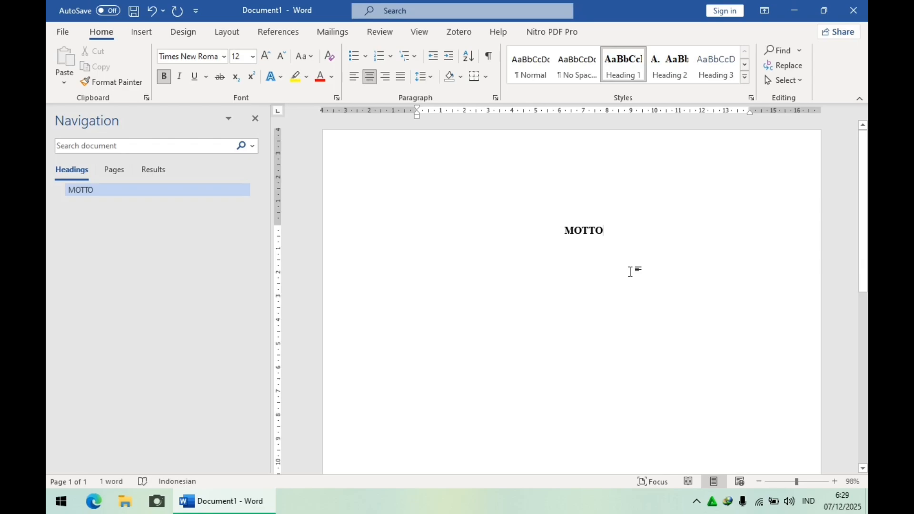
Add the lines HALAMAN PERSEMBAHAN, KATA PENGANTAR and DAFTAR ISI below MOTTO, each as its own paragraph.
{"action": "key", "text": "Return"}
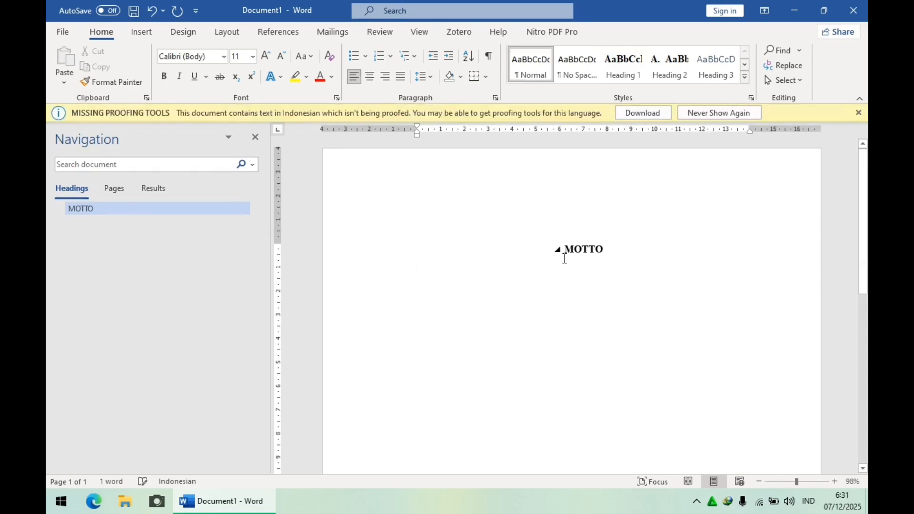
{"action": "type", "text": "HALAMAN "}
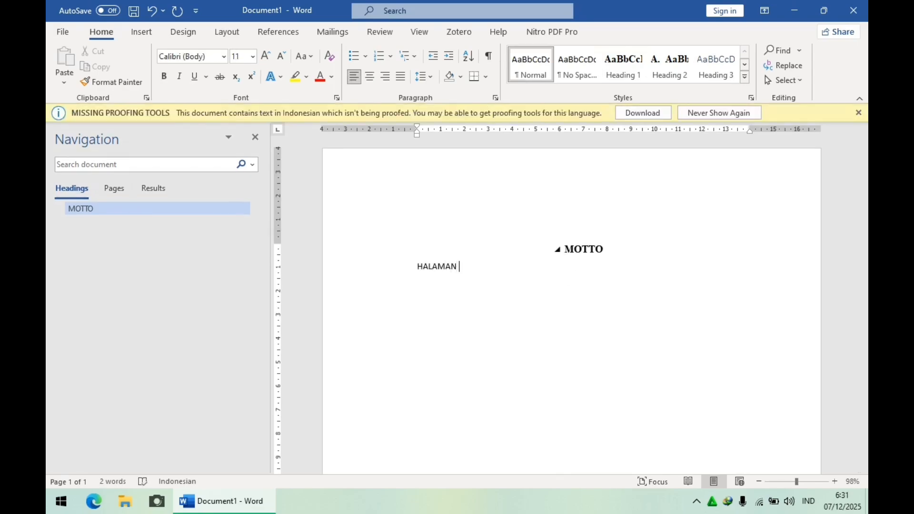
{"action": "type", "text": "PERSEMBAHAN"}
{"action": "key", "text": "Return"}
{"action": "type", "text": "LATA "}
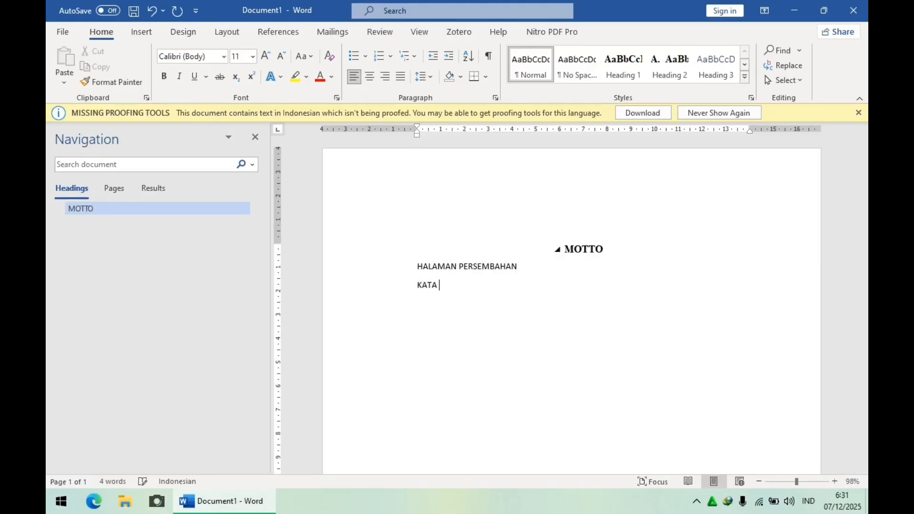
{"action": "type", "text": "PENGANTAR"}
{"action": "key", "text": "Return"}
{"action": "type", "text": "DAFTAR ISI"}
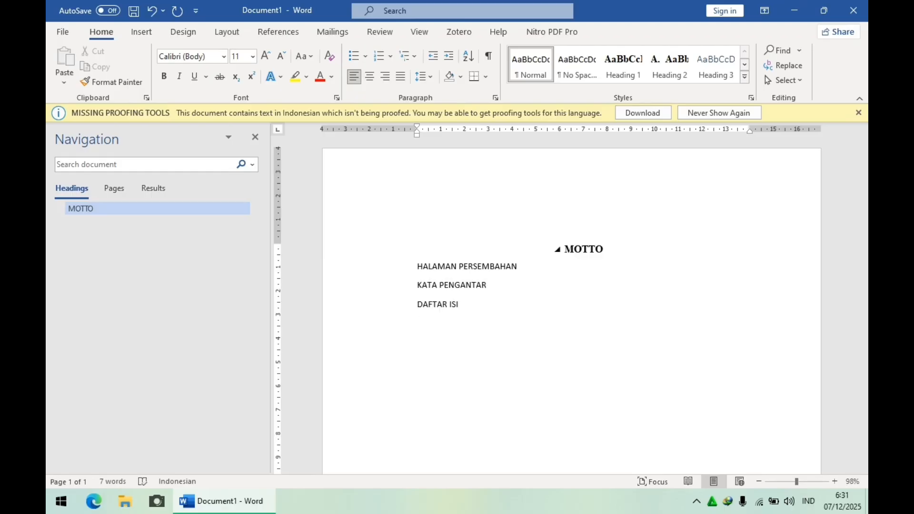
Add the lines ABSTRAK and BAB 1 JUDUL BAB 1 below DAFTAR ISI, each as its own paragraph.
{"action": "key", "text": "Return"}
{"action": "type", "text": "ABSTRAK"}
{"action": "key", "text": "Return"}
{"action": "type", "text": "BAB 1"}
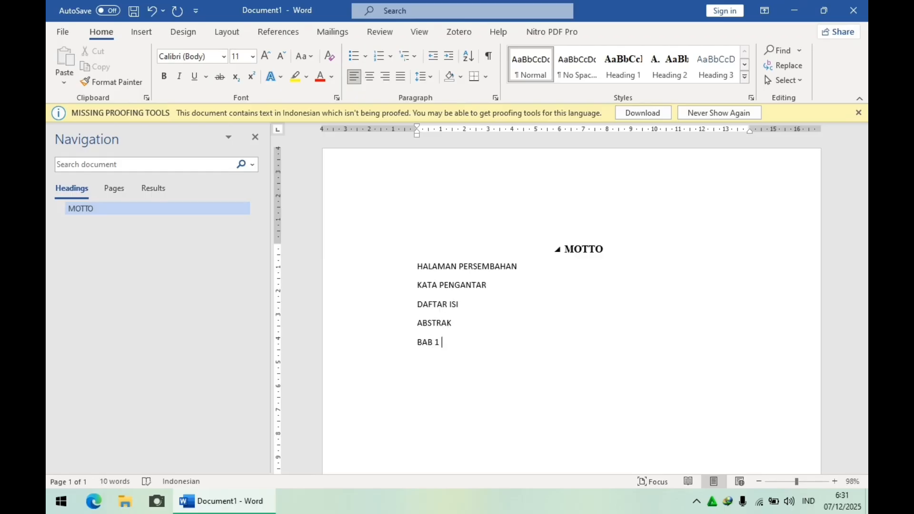
{"action": "type", "text": " JUDUL BAB 1"}
{"action": "key", "text": "Return"}
Renumber the chapter line as BAB I JUDUL BAB I and add matching lines for BAB II through BAB V, followed by DAFTAR PUSTAKA.
{"action": "type", "text": "BAB"}
{"action": "key", "text": "BackSpace"}
{"action": "key", "text": "BackSpace"}
{"action": "key", "text": "BackSpace"}
{"action": "key", "text": "BackSpace"}
{"action": "key", "text": "BackSpace"}
{"action": "key", "text": "BackSpace"}
{"action": "key", "text": "BackSpace"}
{"action": "key", "text": "BackSpace"}
{"action": "key", "text": "BackSpace"}
{"action": "key", "text": "BackSpace"}
{"action": "key", "text": "BackSpace"}
{"action": "key", "text": "BackSpace"}
{"action": "key", "text": "BackSpace"}
{"action": "key", "text": "BackSpace"}
{"action": "key", "text": "BackSpace"}
{"action": "key", "text": "BackSpace"}
{"action": "key", "text": "BackSpace"}
{"action": "key", "text": "BackSpace"}
{"action": "type", "text": "I JUDUL BAB I"}
{"action": "type", "text": "BAB II JUDUL BAB II BAB III JUDUL BAB III BAB IV JUDUL BAB IV BAB V JUDUL BAB V DAFTAR PUSTAKA"}
Format all lines from HALAMAN PERSEMBAHAN through DAFTAR PUSTAKA as Heading 1.
{"action": "left_click_drag", "start_coordinate": [417, 266], "coordinate": [437, 452]}
{"action": "left_click_drag", "start_coordinate": [469, 416], "coordinate": [475, 443]}
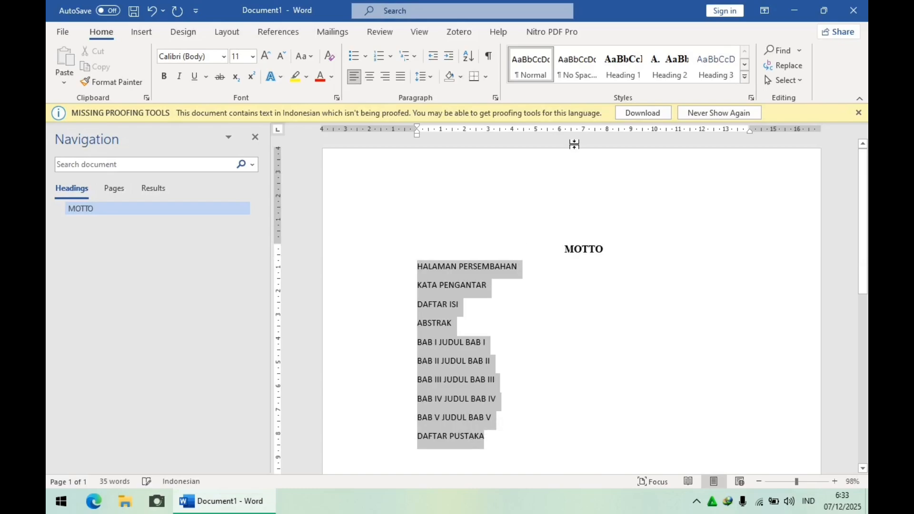
{"action": "left_click", "coordinate": [612, 68]}
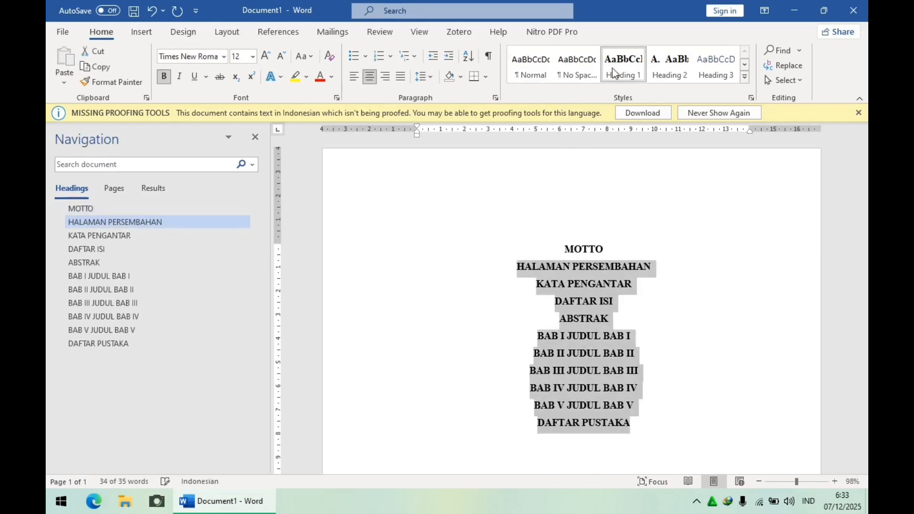
{"action": "left_click", "coordinate": [681, 314]}
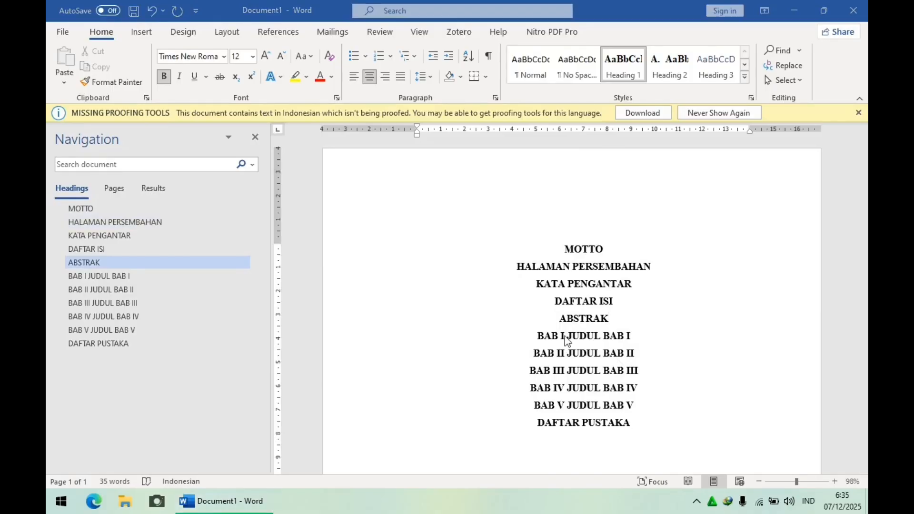
Insert an empty line above BAB I and break the heading so JUDUL BAB I sits on its own line beneath it.
{"action": "key", "text": "Return"}
{"action": "left_click", "coordinate": [569, 351]}
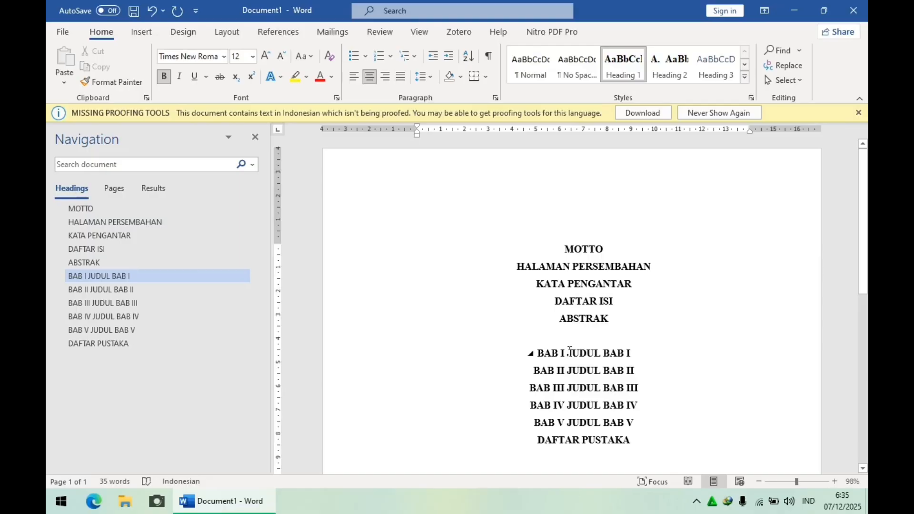
{"action": "left_click", "coordinate": [568, 352]}
{"action": "key", "text": "Return"}
{"action": "left_click", "coordinate": [619, 370]}
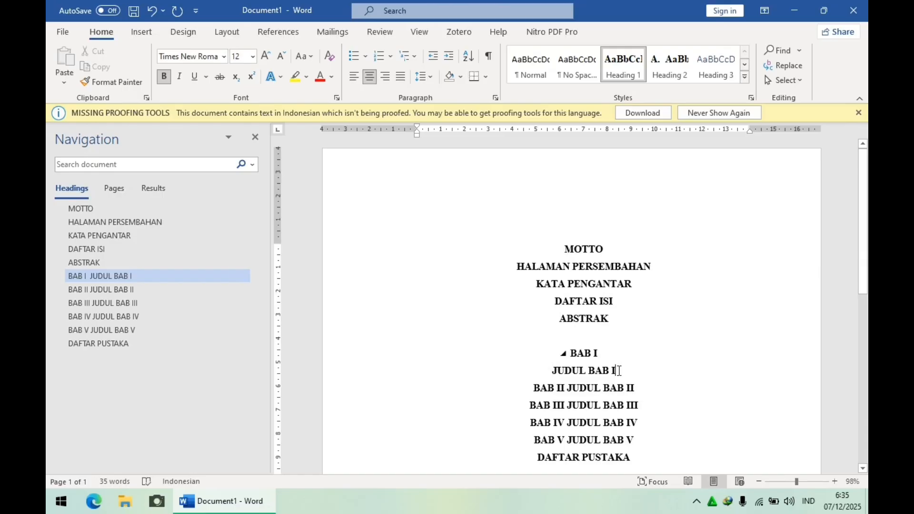
Try a page break after JUDUL BAB I and undo it.
{"action": "key", "text": "ctrl+Return"}
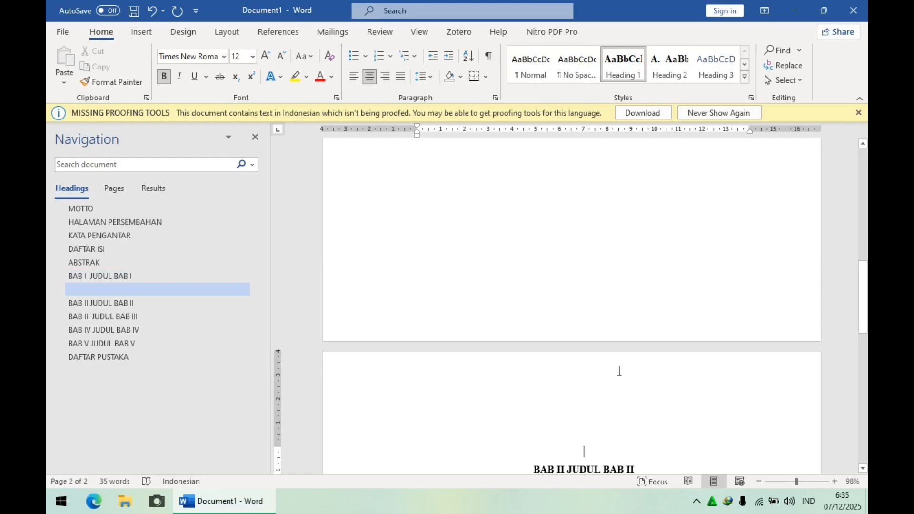
{"action": "key", "text": "ctrl+z"}
{"action": "key", "text": "Up"}
{"action": "key", "text": "Up"}
{"action": "key", "text": "Up"}
{"action": "key", "text": "Up"}
{"action": "key", "text": "Up"}
{"action": "key", "text": "Up"}
{"action": "key", "text": "Up"}
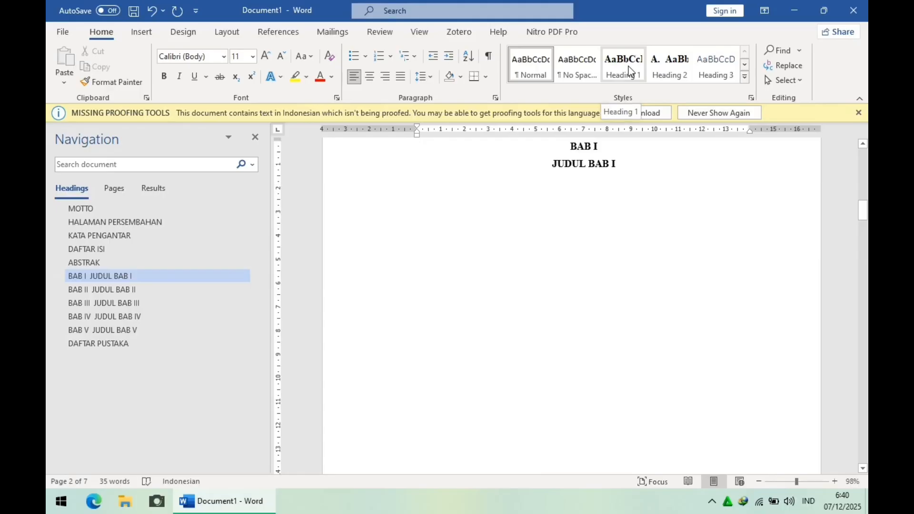
Format the empty line below JUDUL BAB I as Heading 2 and enter JUDUL (HEADING 2) there.
{"action": "left_click", "coordinate": [687, 64]}
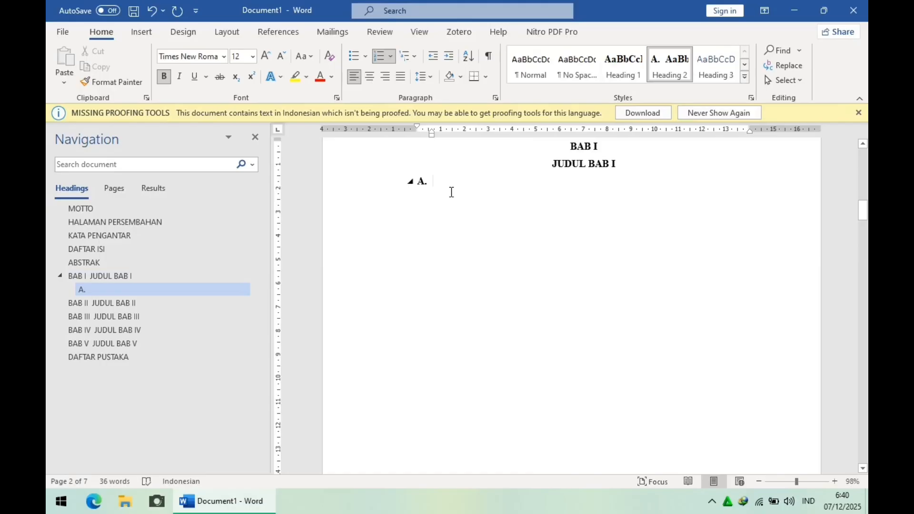
{"action": "type", "text": "JUDUL"}
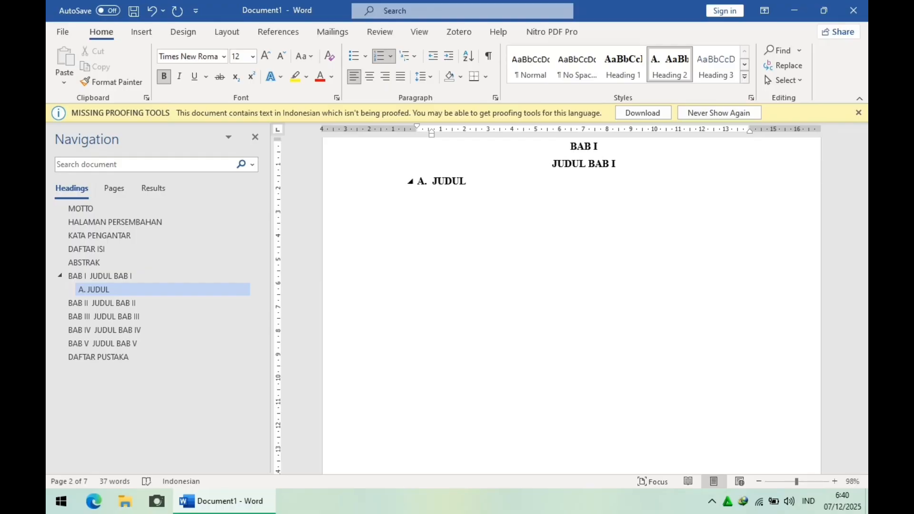
{"action": "type", "text": "("}
{"action": "key", "text": "BackSpace"}
{"action": "type", "text": "(HEADING"}
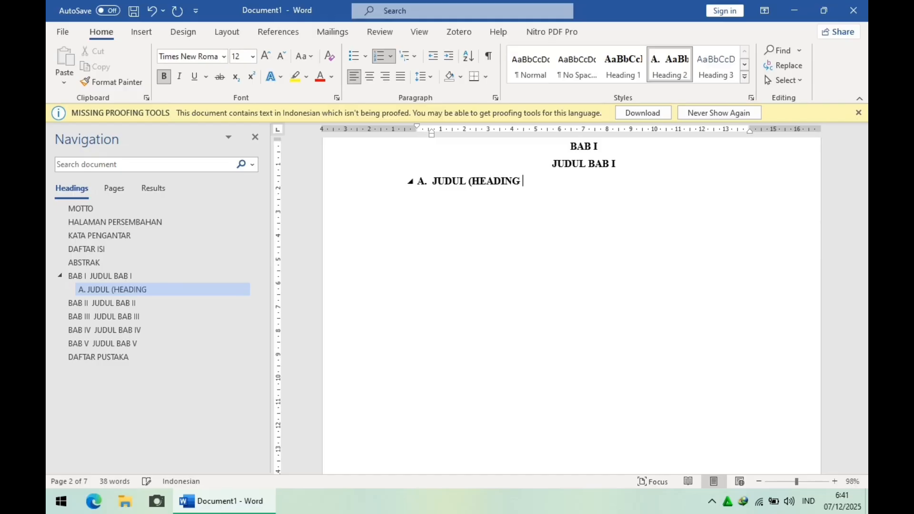
{"action": "type", "text": " 2)"}
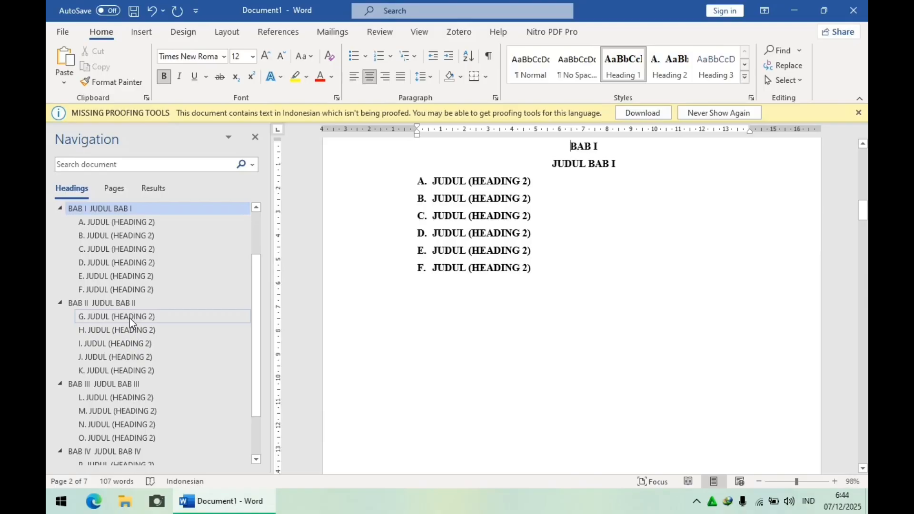
Restart the subheading numbering under BAB II at A and move its first item's indent back toward the left margin.
{"action": "left_click", "coordinate": [129, 318]}
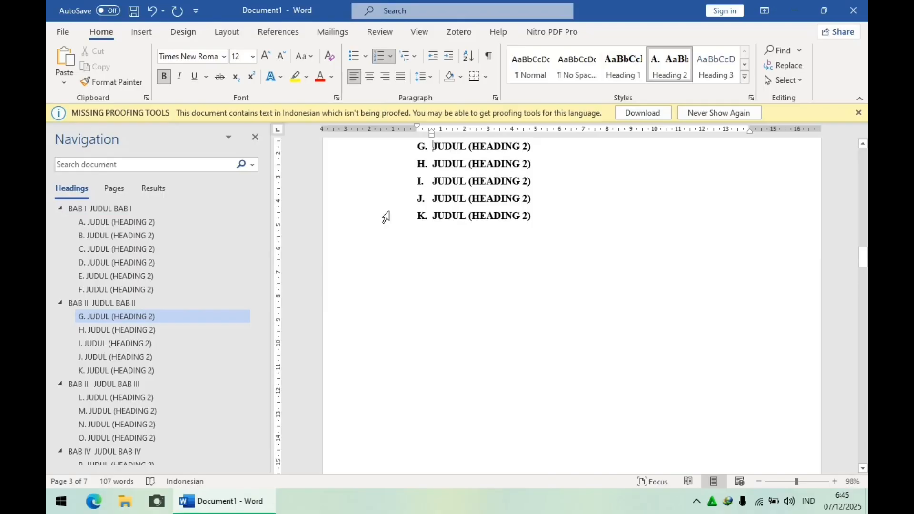
{"action": "left_click", "coordinate": [422, 146]}
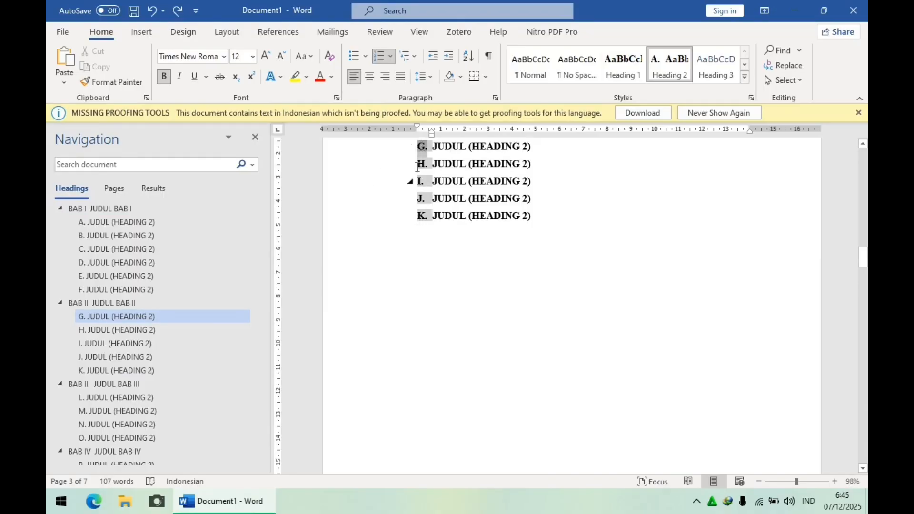
{"action": "right_click", "coordinate": [420, 153]}
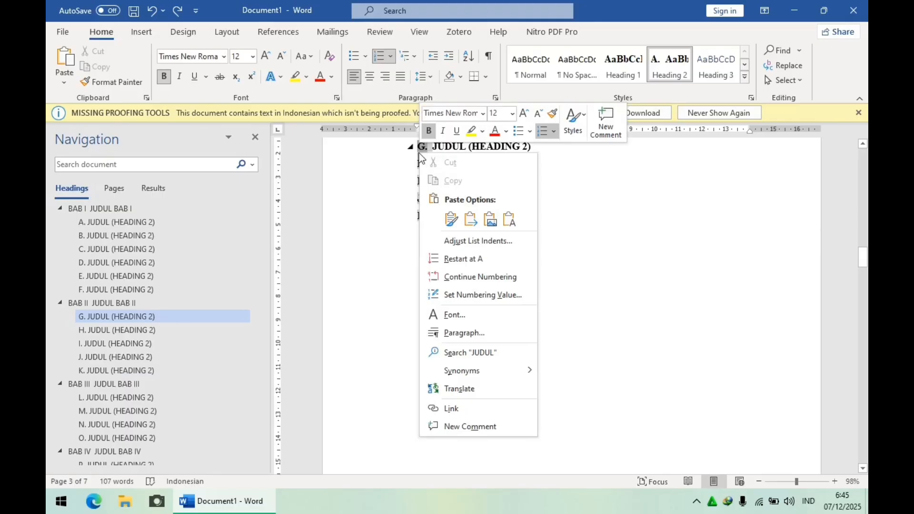
{"action": "left_click", "coordinate": [450, 259]}
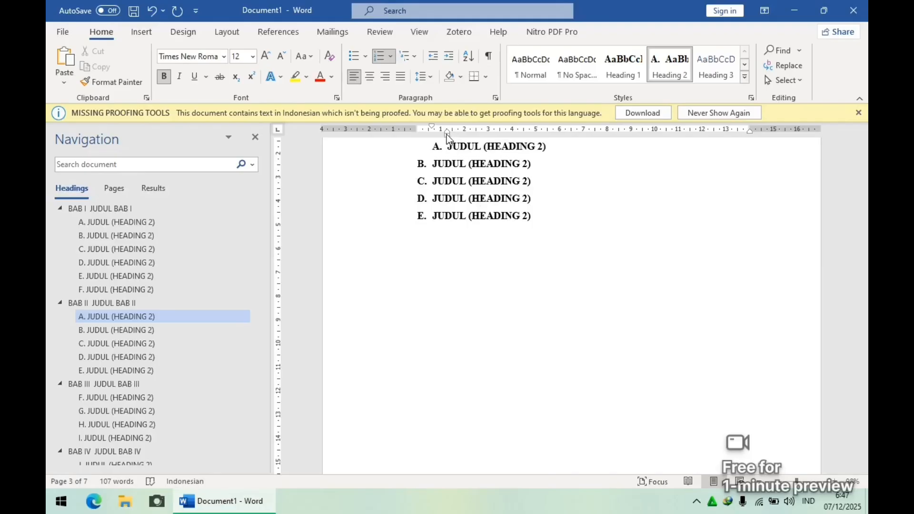
{"action": "mouse_move", "coordinate": [447, 135]}
{"action": "left_mouse_down"}
{"action": "mouse_move", "coordinate": [405, 136]}
{"action": "mouse_move", "coordinate": [430, 139]}
{"action": "left_mouse_up"}
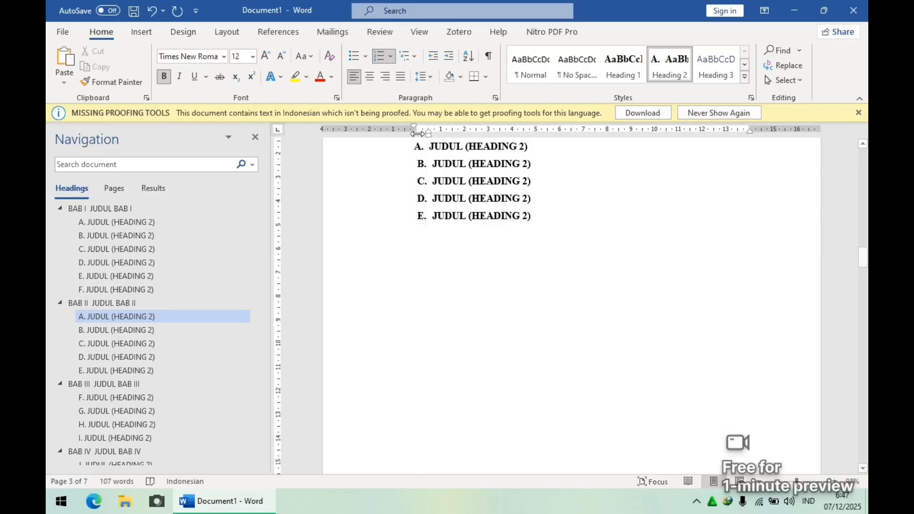
{"action": "left_click_drag", "start_coordinate": [418, 134], "coordinate": [415, 135]}
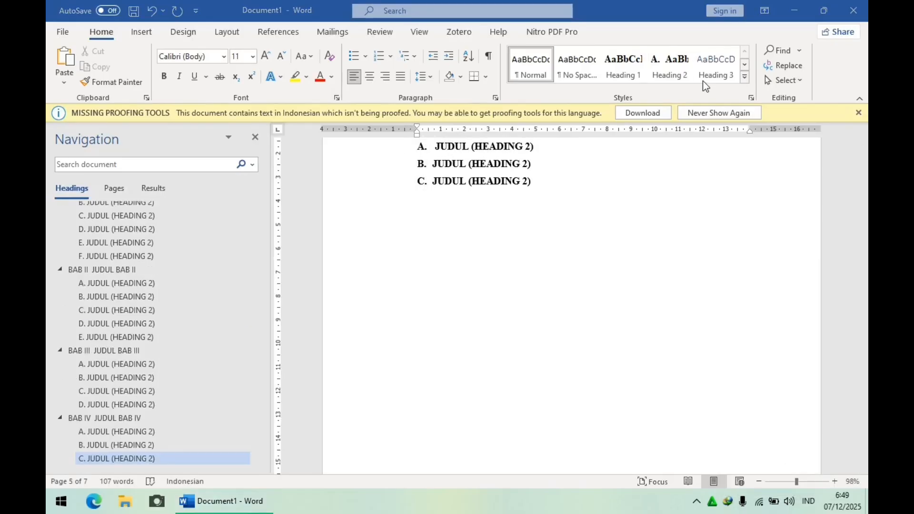
Modify the Heading 3 style to use bold Times New Roman in black.
{"action": "right_click", "coordinate": [726, 54]}
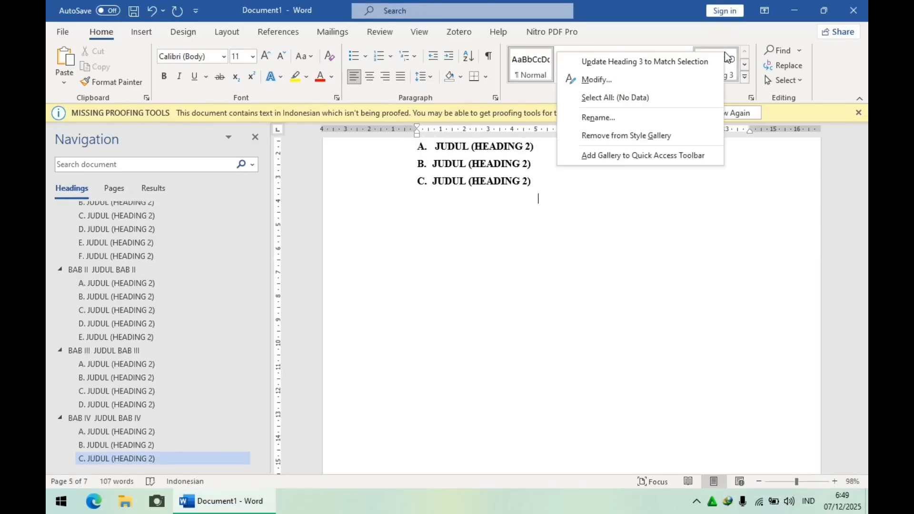
{"action": "left_click", "coordinate": [671, 82]}
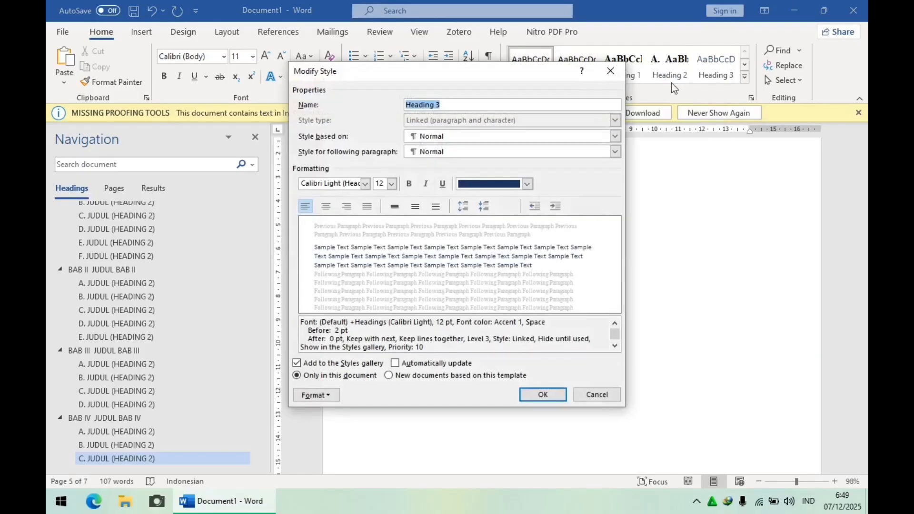
{"action": "left_click", "coordinate": [365, 184]}
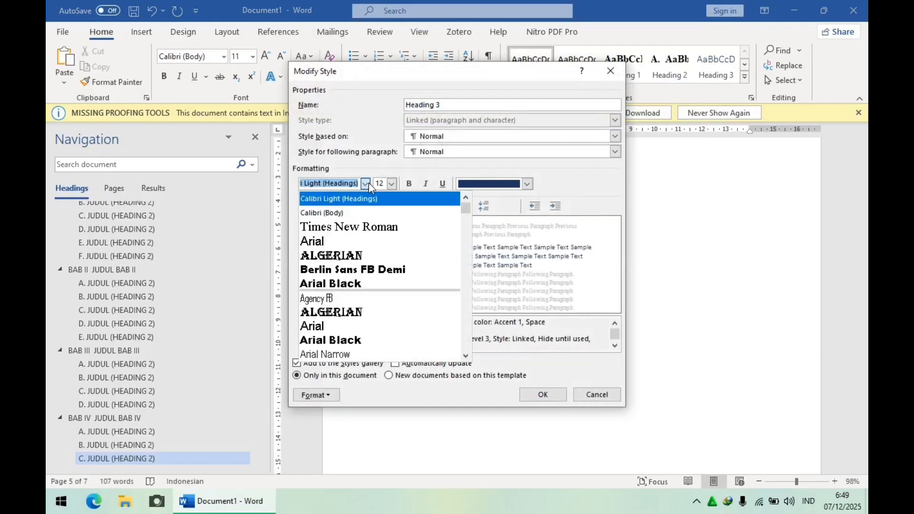
{"action": "left_click", "coordinate": [361, 227]}
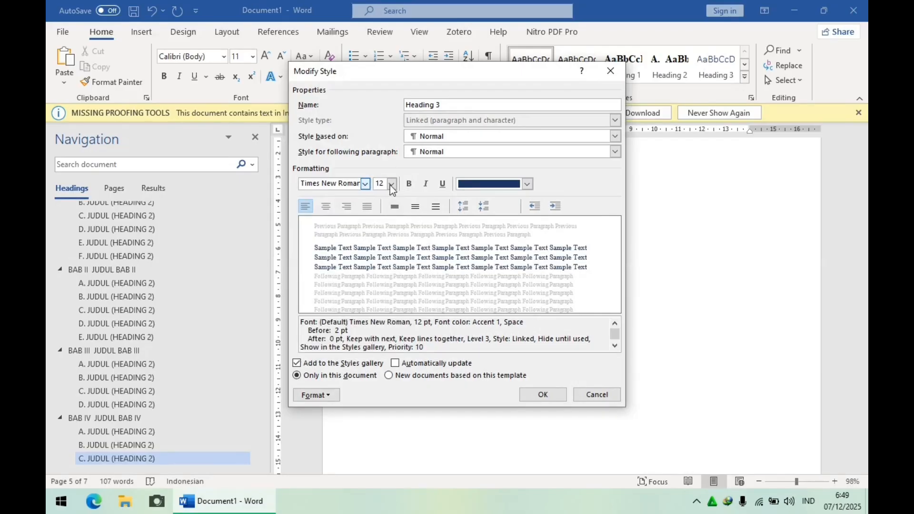
{"action": "left_click", "coordinate": [408, 188]}
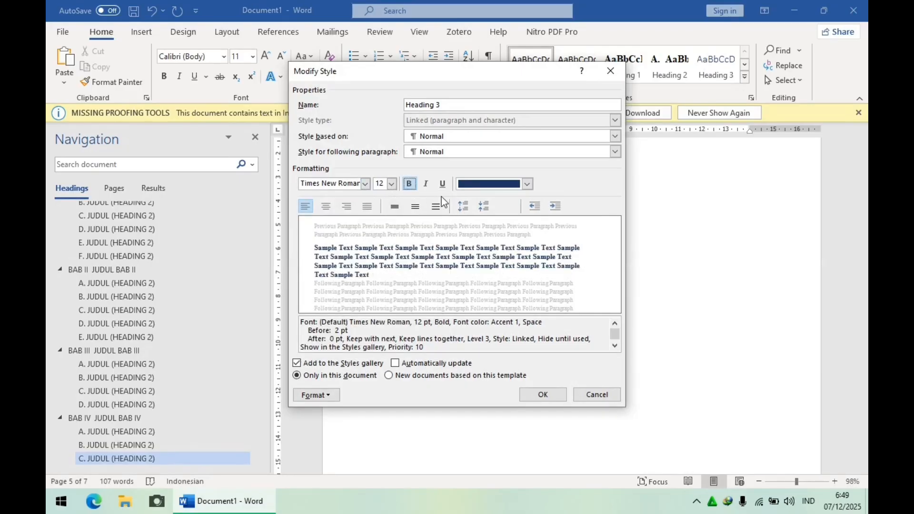
{"action": "left_click", "coordinate": [461, 185]}
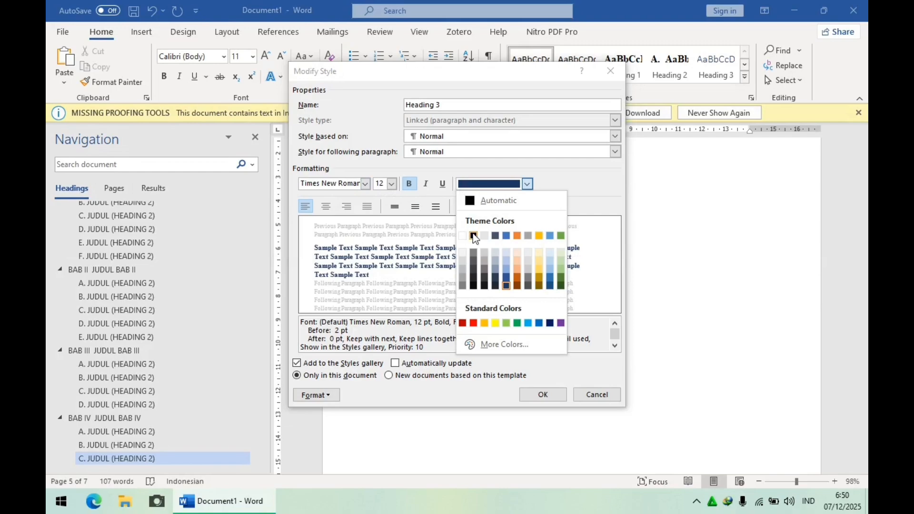
{"action": "left_click", "coordinate": [473, 236]}
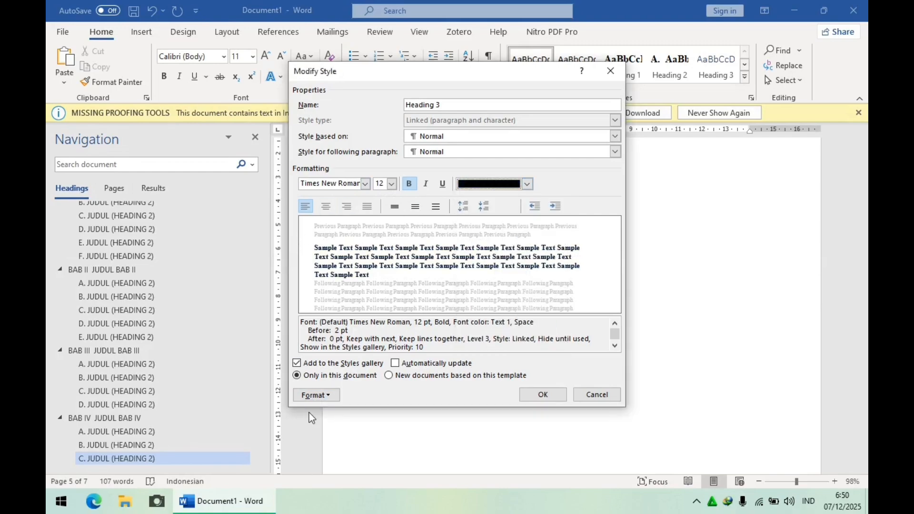
Set the Heading 3 style's paragraph spacing before to 0 pt and its line spacing to 1,5 lines.
{"action": "left_click", "coordinate": [321, 394]}
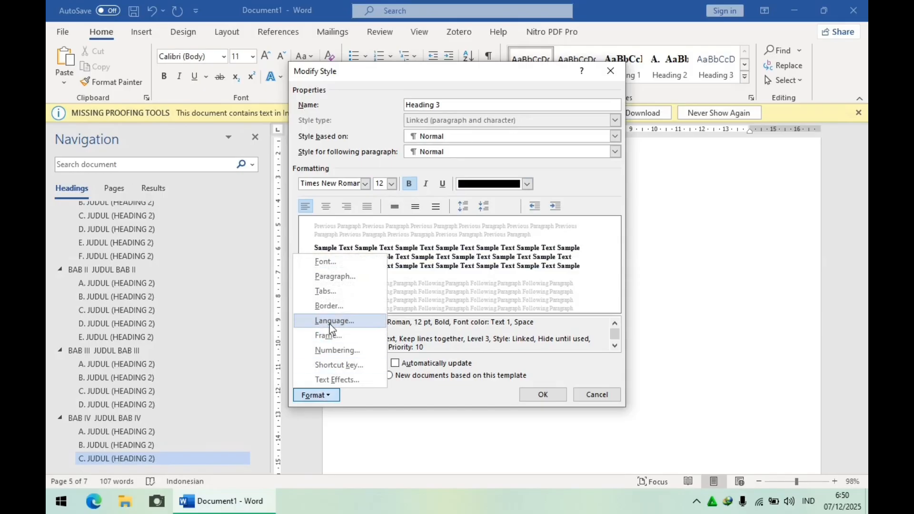
{"action": "left_click", "coordinate": [355, 276]}
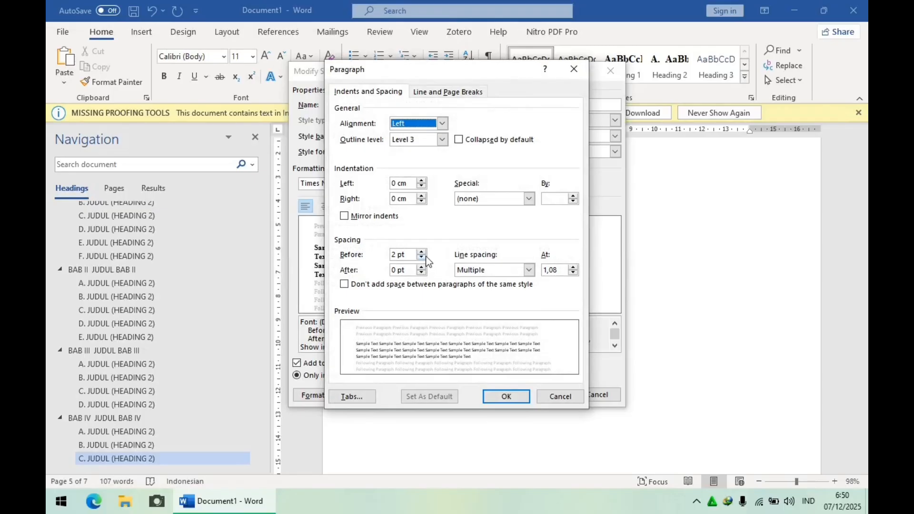
{"action": "left_click", "coordinate": [421, 258]}
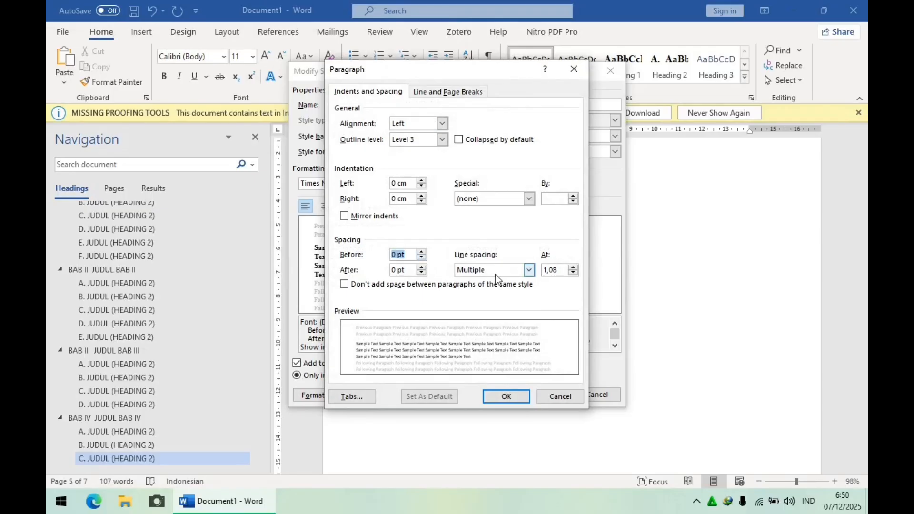
{"action": "left_click", "coordinate": [529, 270]}
{"action": "left_click", "coordinate": [524, 290]}
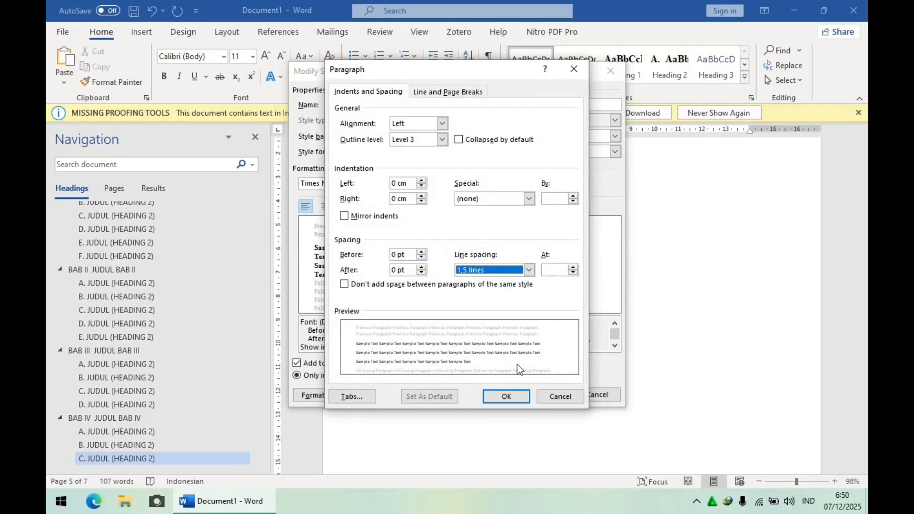
{"action": "left_click", "coordinate": [518, 397]}
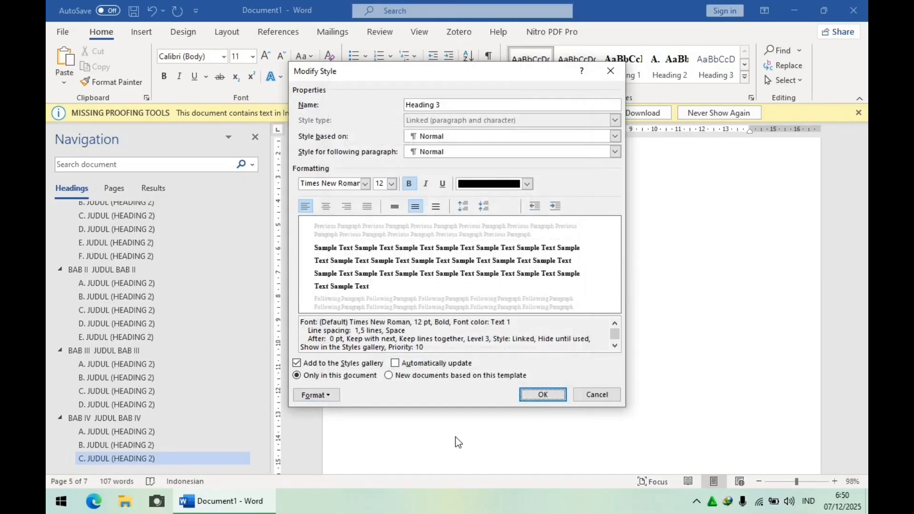
Add 1. 2. 3. numbering to the Heading 3 style and save the style.
{"action": "left_click", "coordinate": [311, 396]}
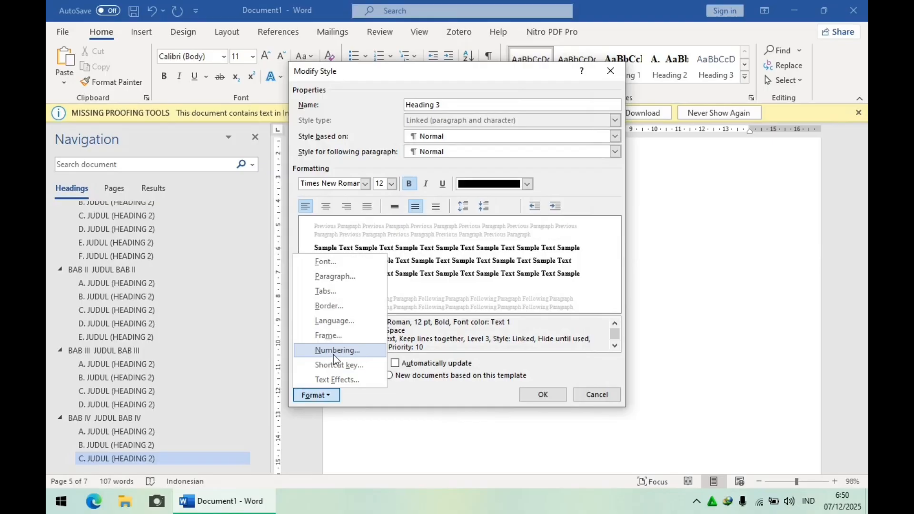
{"action": "left_click", "coordinate": [333, 355]}
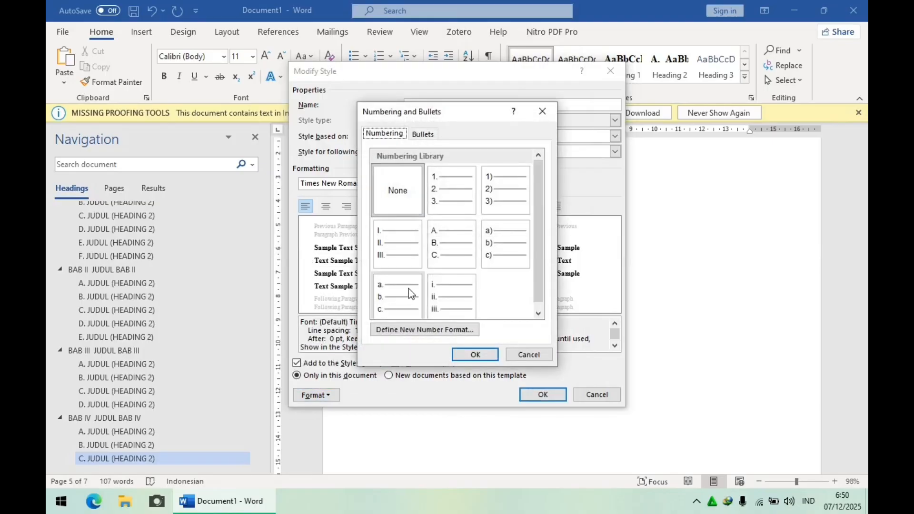
{"action": "left_click", "coordinate": [463, 177]}
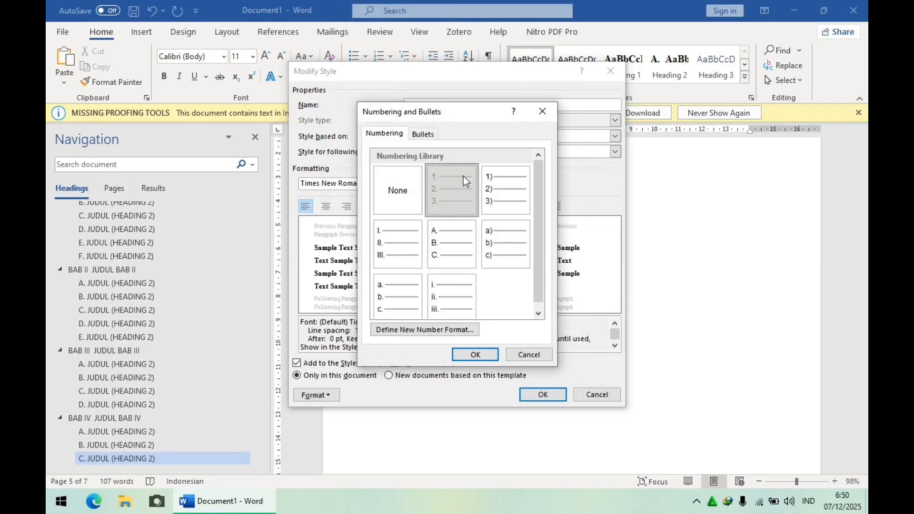
{"action": "left_click", "coordinate": [491, 354]}
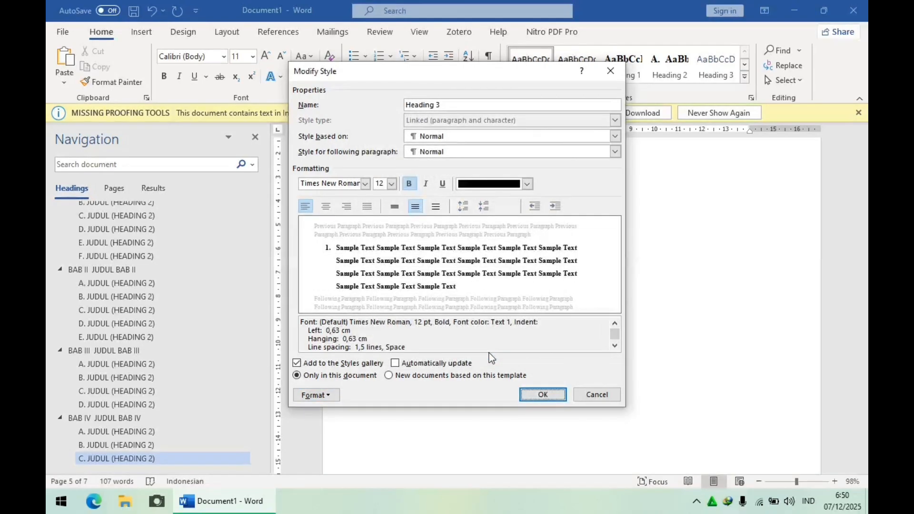
{"action": "left_click", "coordinate": [535, 396]}
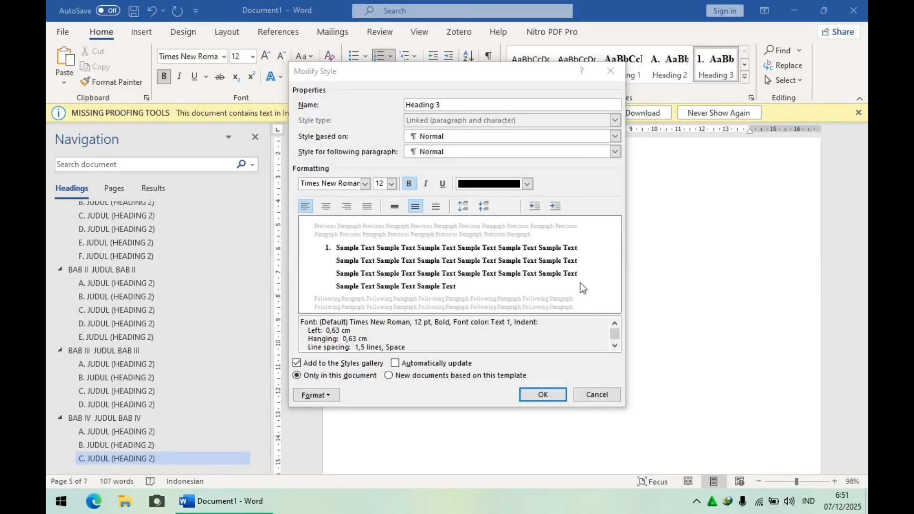
Decrease the Heading 3 style's left indent to 0 cm and save the style.
{"action": "left_click", "coordinate": [532, 210]}
{"action": "left_click", "coordinate": [534, 208]}
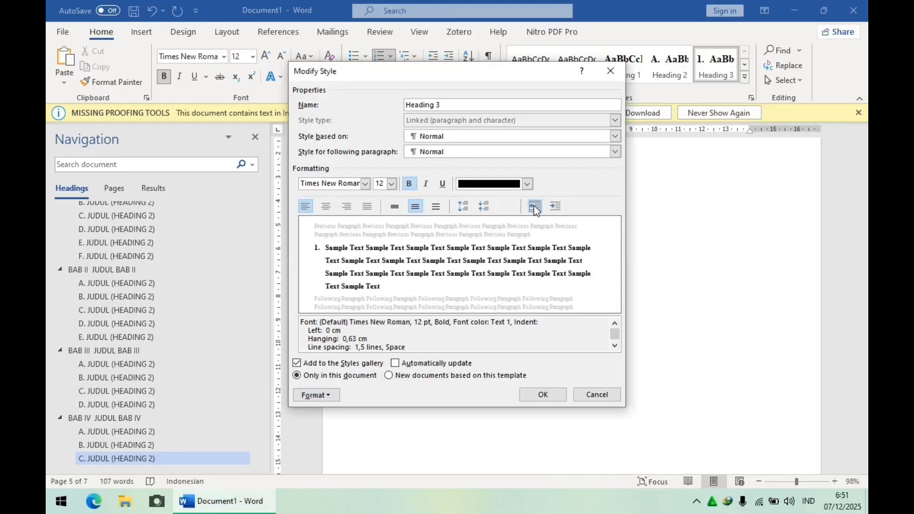
{"action": "left_click", "coordinate": [543, 395]}
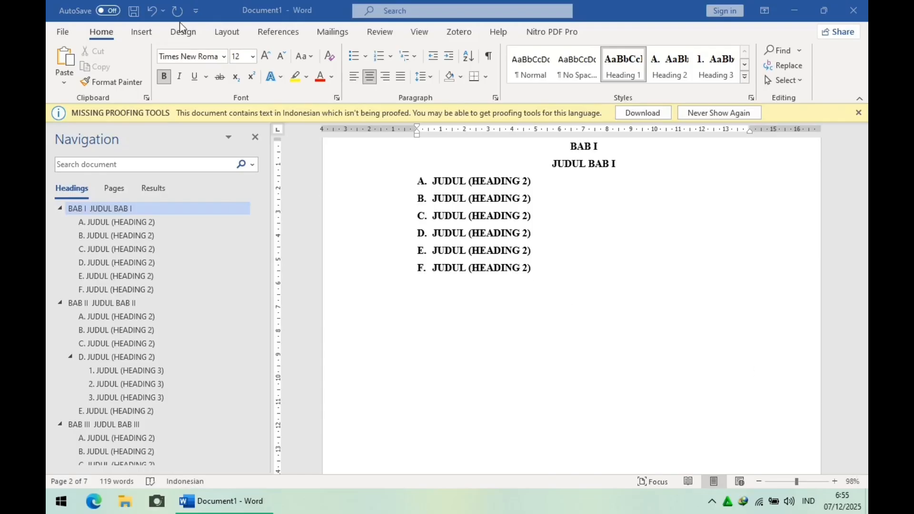
Insert a plain centred page number at the bottom of the pages, starting from the MOTTO page.
{"action": "left_click", "coordinate": [143, 32]}
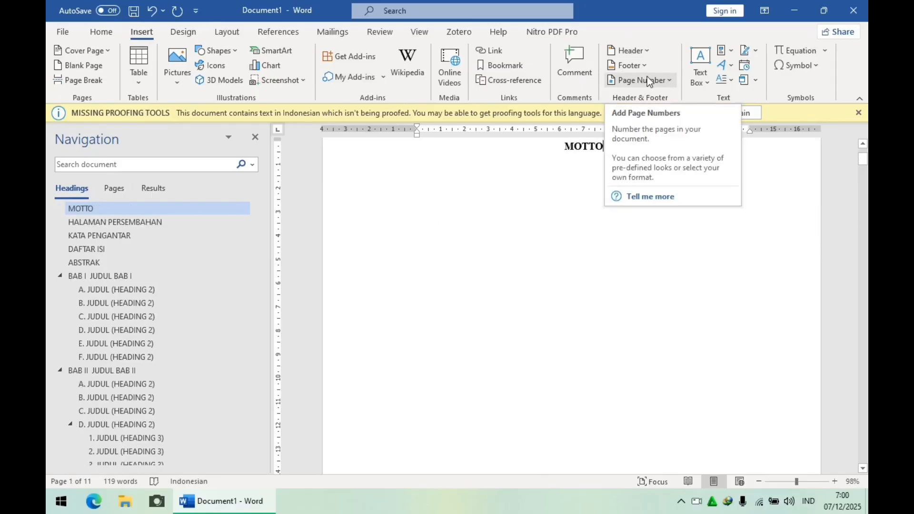
{"action": "left_click", "coordinate": [647, 79]}
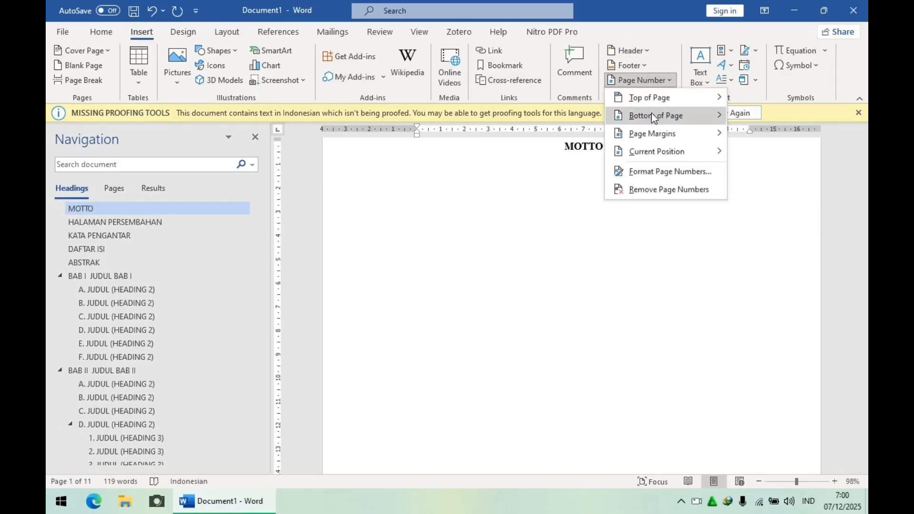
{"action": "mouse_move", "coordinate": [651, 113]}
{"action": "left_click", "coordinate": [530, 245]}
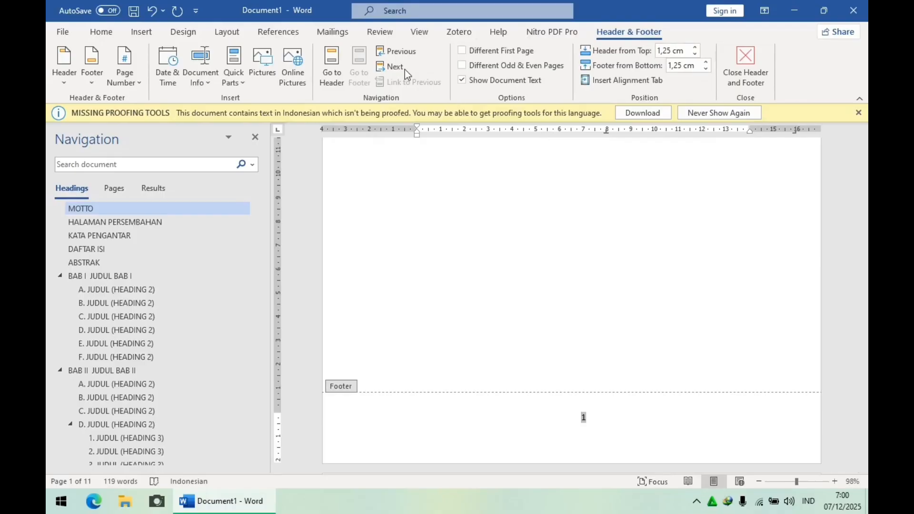
Format the front-matter page numbers as i, ii, iii starting at i, and leave the footer.
{"action": "left_click", "coordinate": [113, 88]}
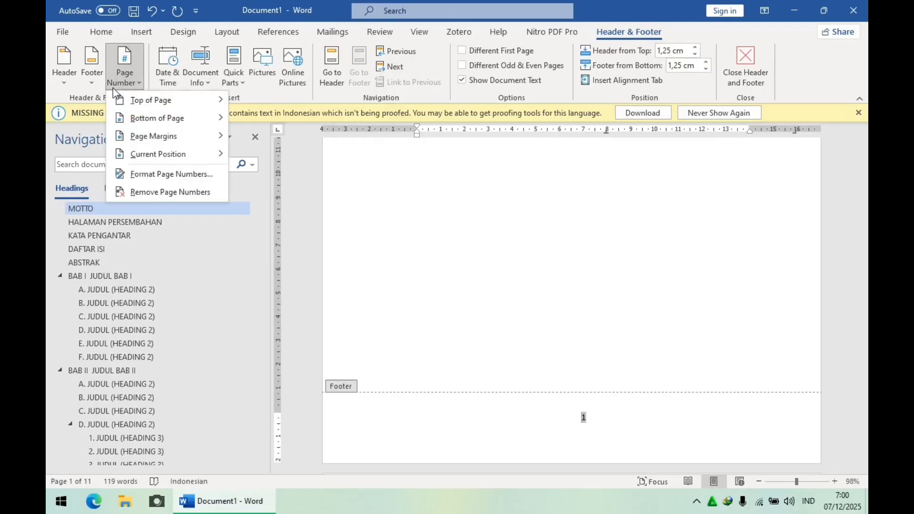
{"action": "mouse_move", "coordinate": [129, 157]}
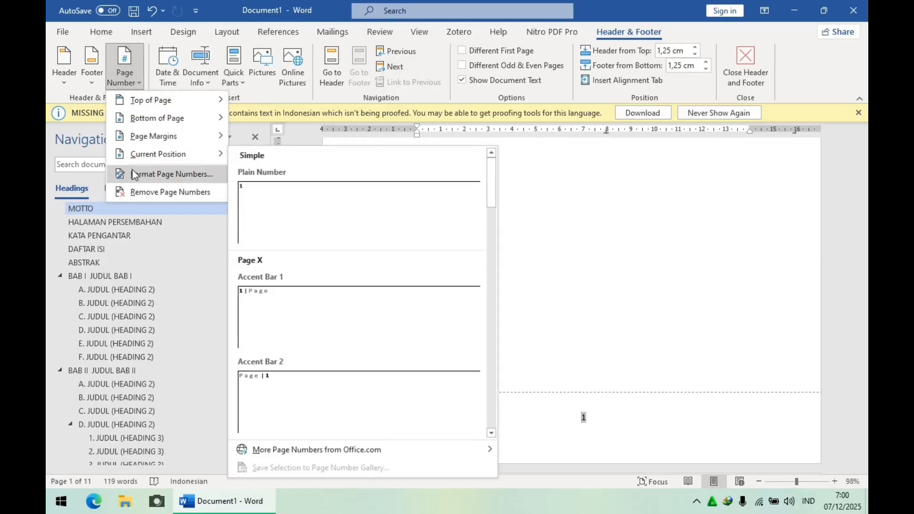
{"action": "left_click", "coordinate": [133, 174]}
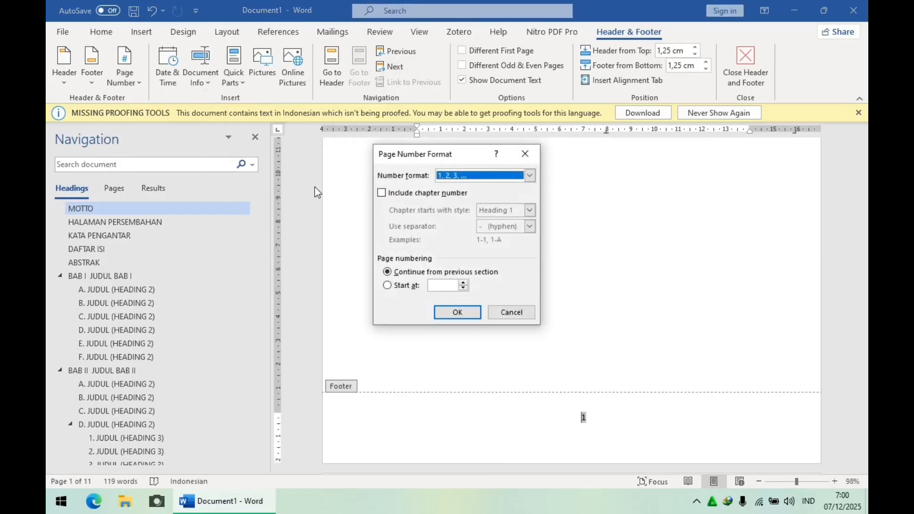
{"action": "left_click", "coordinate": [531, 176]}
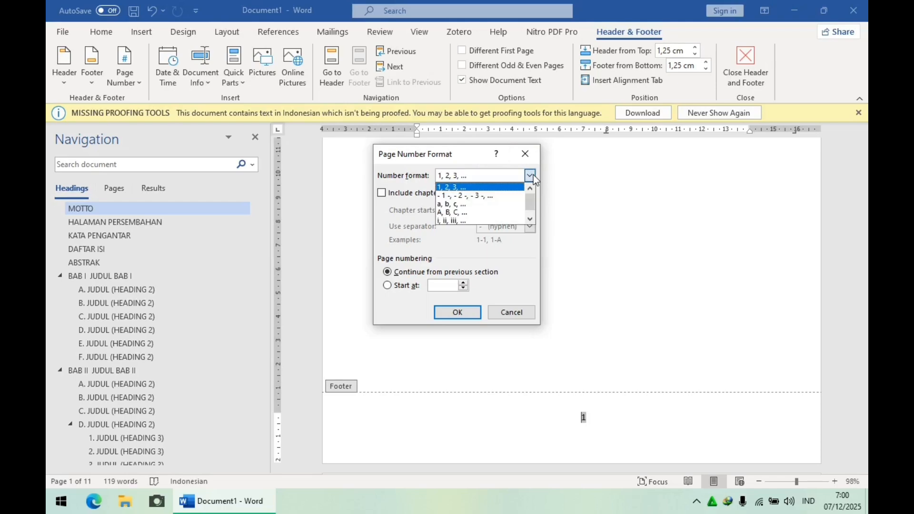
{"action": "left_click", "coordinate": [499, 219]}
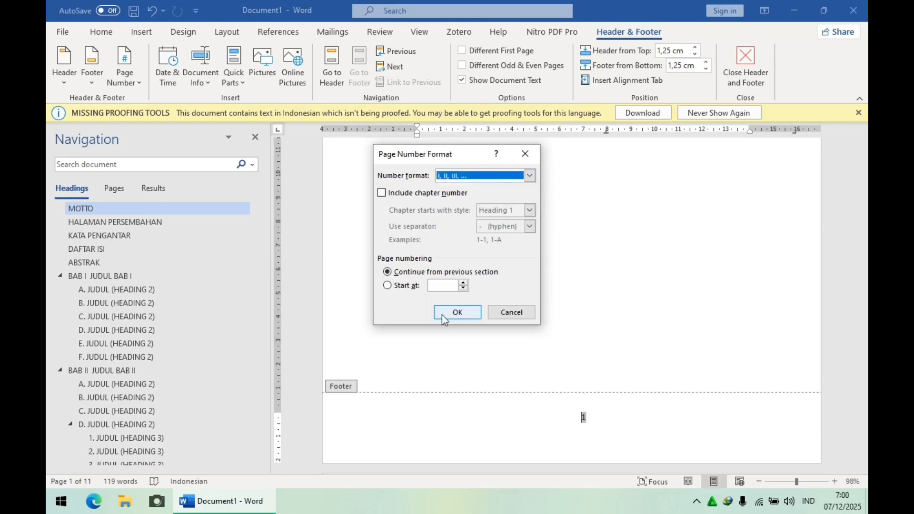
{"action": "left_click", "coordinate": [387, 285]}
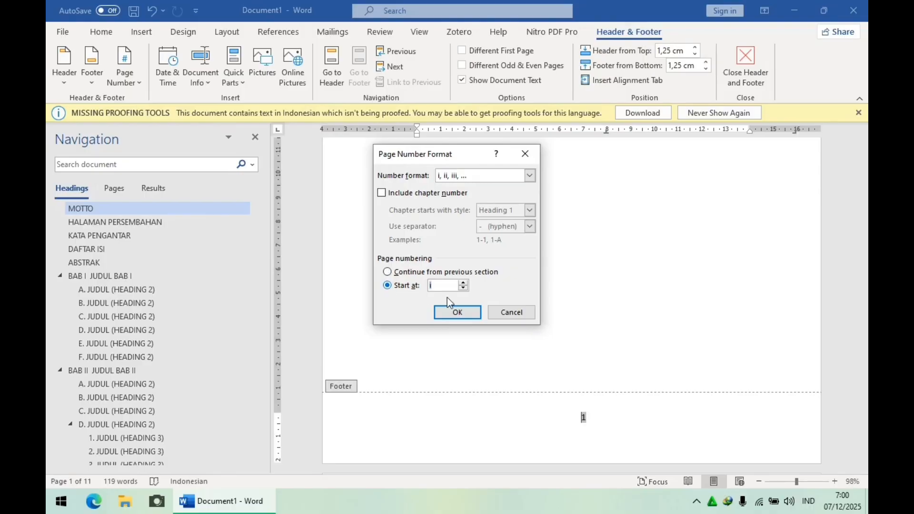
{"action": "left_click", "coordinate": [462, 315]}
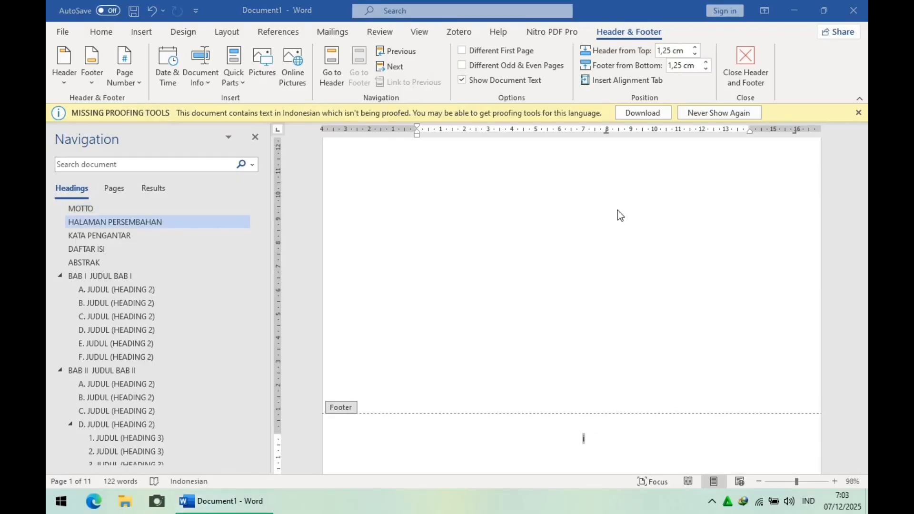
{"action": "left_click", "coordinate": [753, 57]}
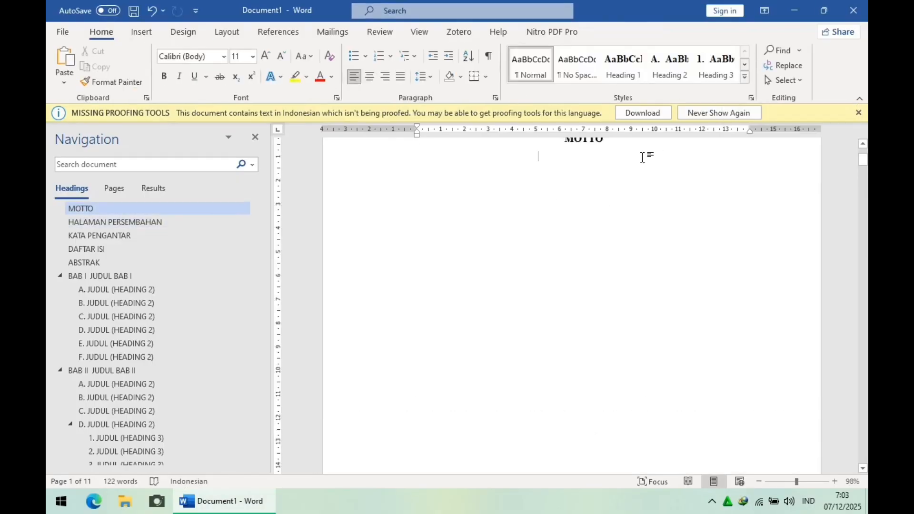
Insert a Next Page section break after the text "Disini isi Abstrak" and remove the extra blank line above BAB I.
{"action": "left_click", "coordinate": [176, 279]}
{"action": "left_click", "coordinate": [172, 265]}
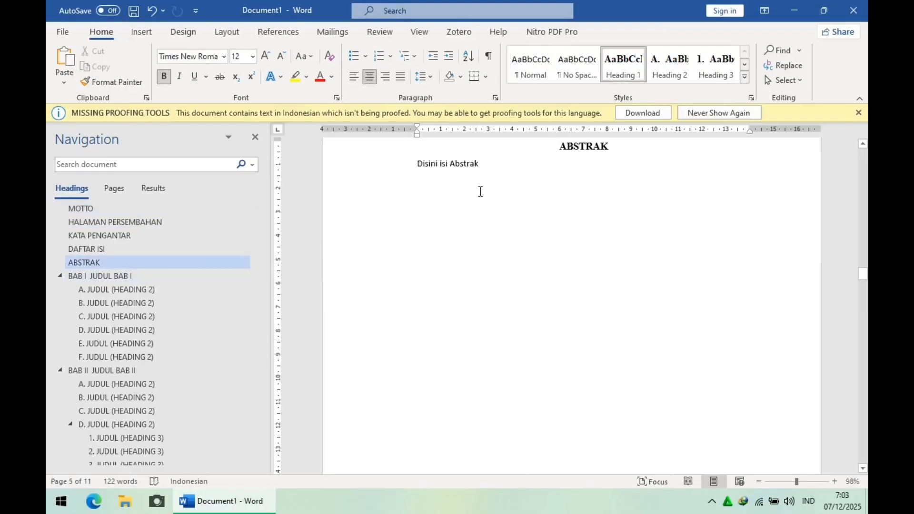
{"action": "left_click", "coordinate": [480, 162]}
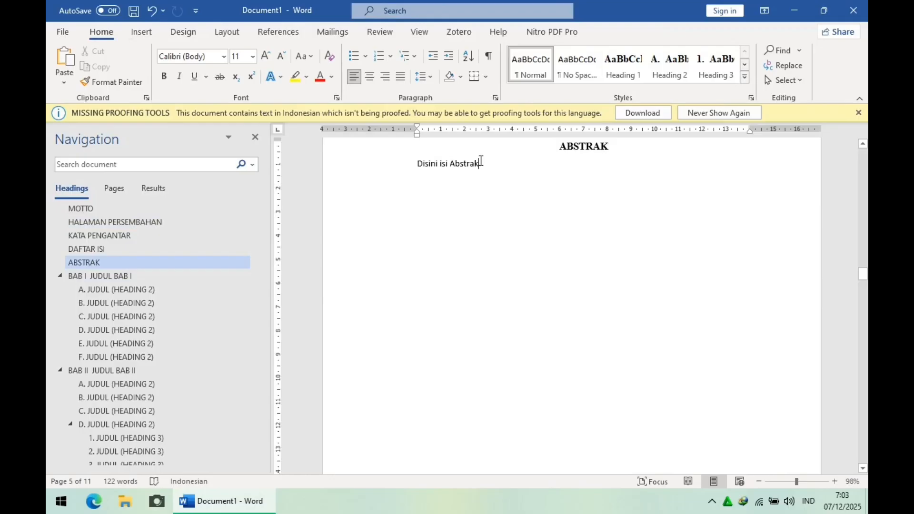
{"action": "left_click", "coordinate": [219, 38]}
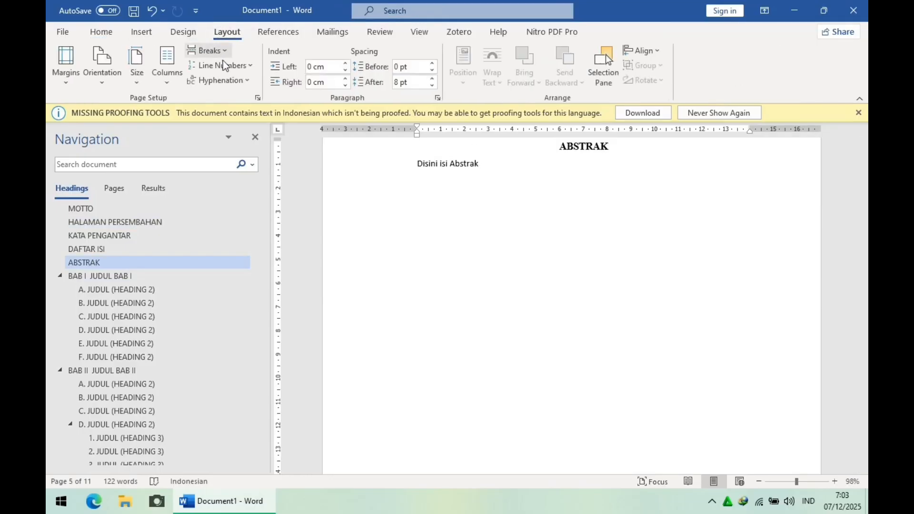
{"action": "left_click", "coordinate": [222, 51]}
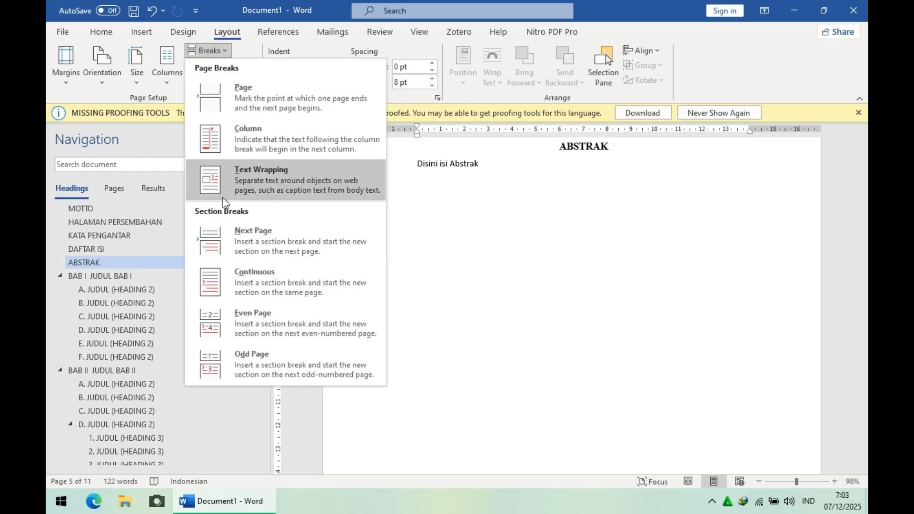
{"action": "left_click", "coordinate": [232, 230]}
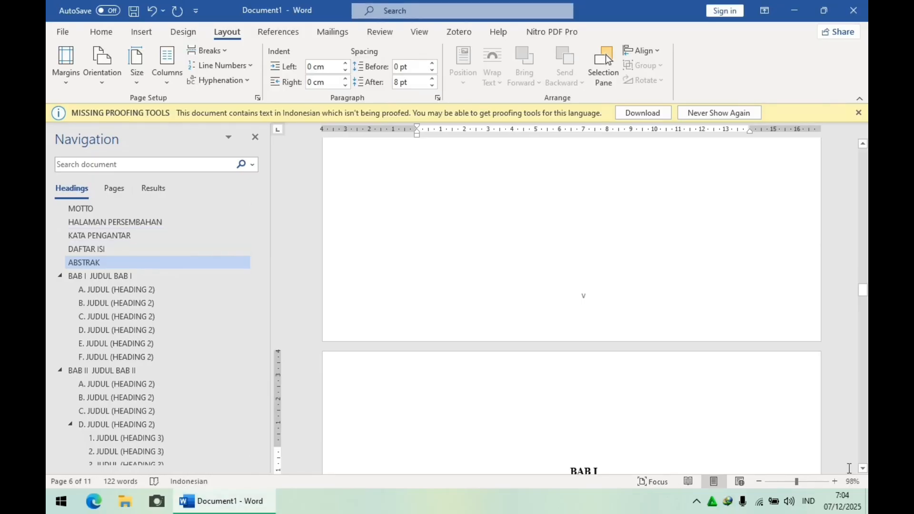
{"action": "key", "text": "Delete"}
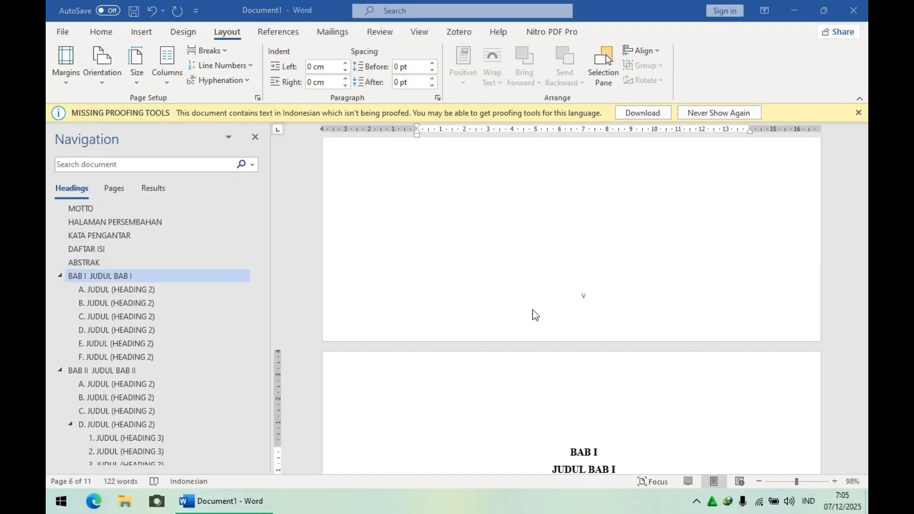
Insert the Plain Number 2 page number at the bottom of the page in the section beginning with BAB I.
{"action": "left_click", "coordinate": [141, 33]}
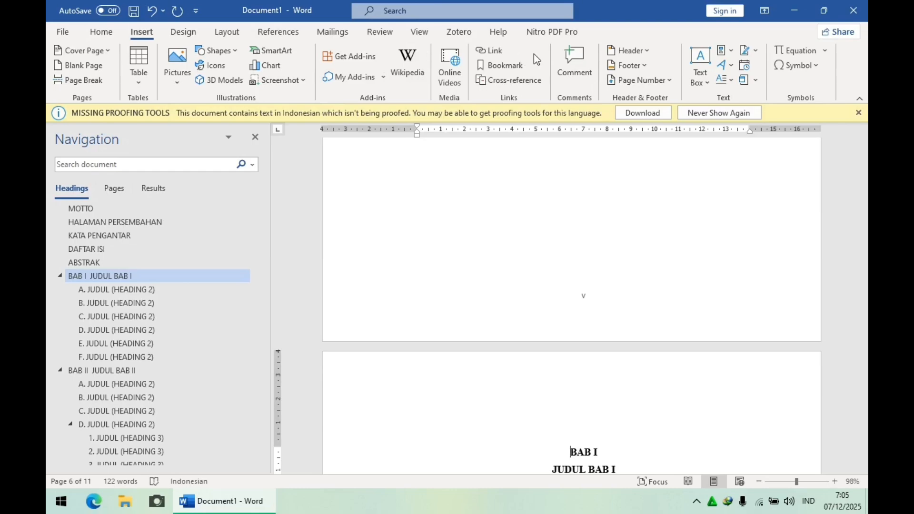
{"action": "left_click", "coordinate": [615, 81]}
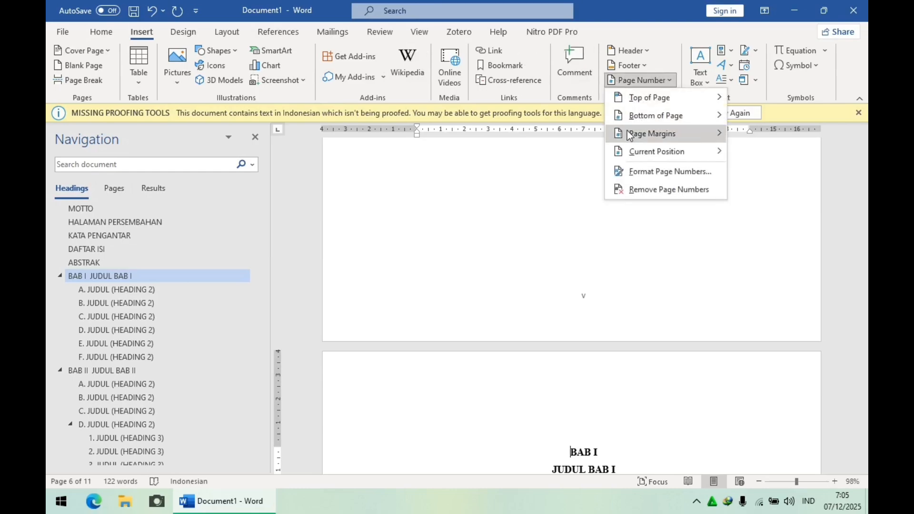
{"action": "mouse_move", "coordinate": [635, 116]}
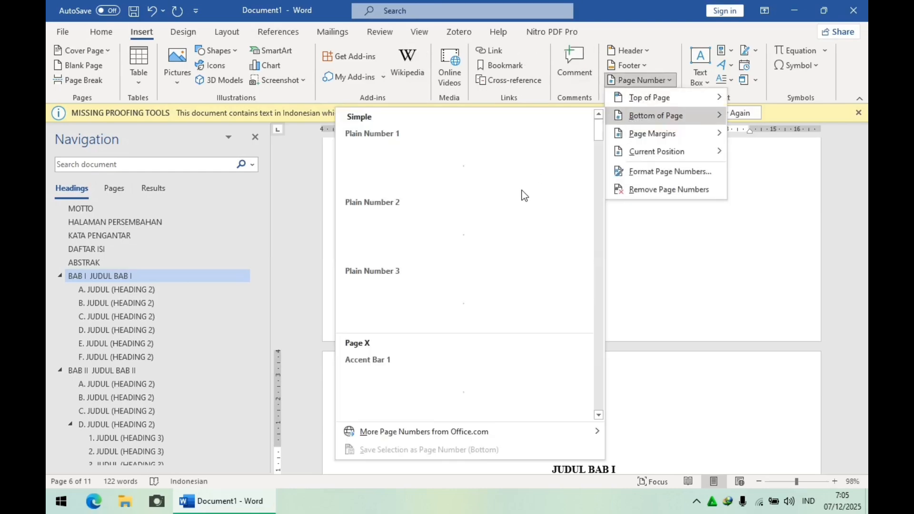
{"action": "left_click", "coordinate": [517, 214]}
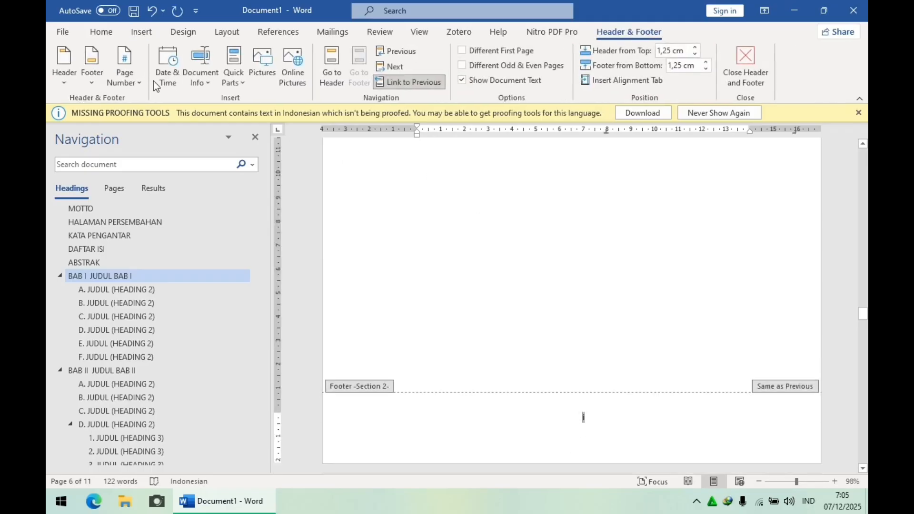
Format the page numbers of the BAB I section as 1, 2, 3 starting at 1, and leave the footer.
{"action": "left_click", "coordinate": [125, 84]}
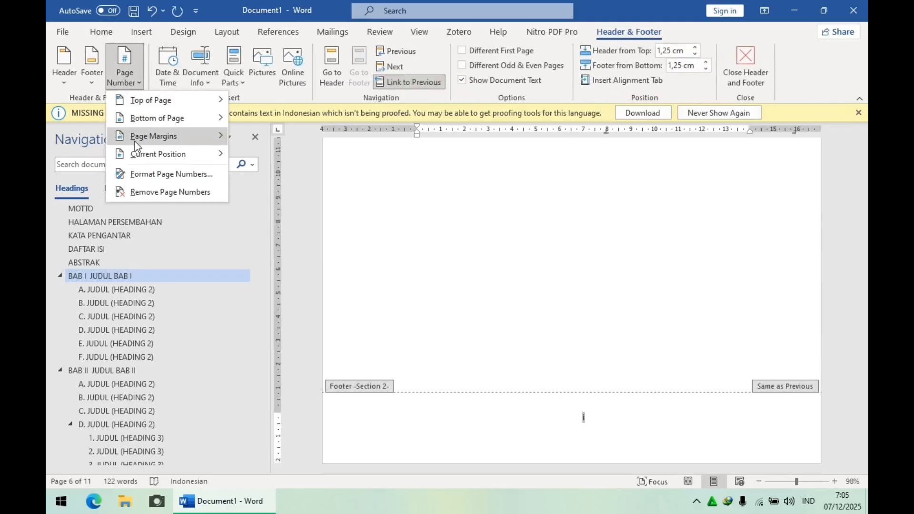
{"action": "left_click", "coordinate": [145, 174]}
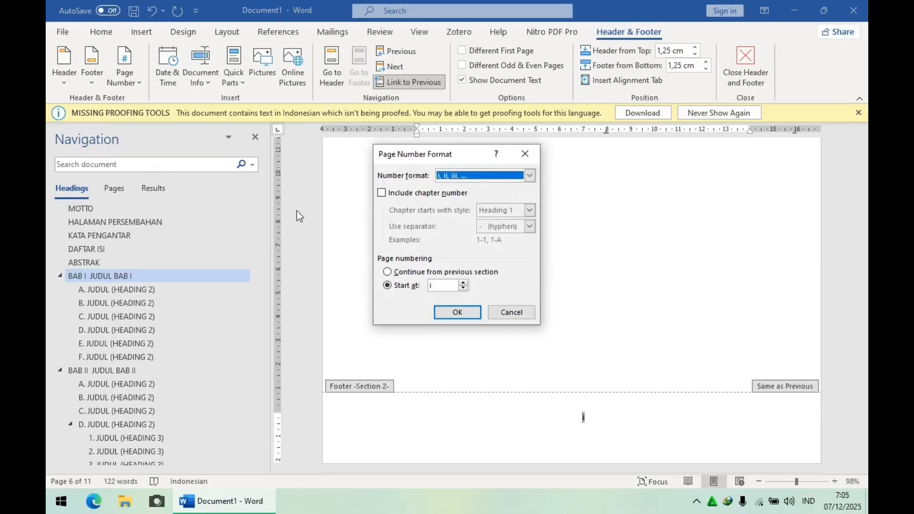
{"action": "left_click", "coordinate": [530, 176]}
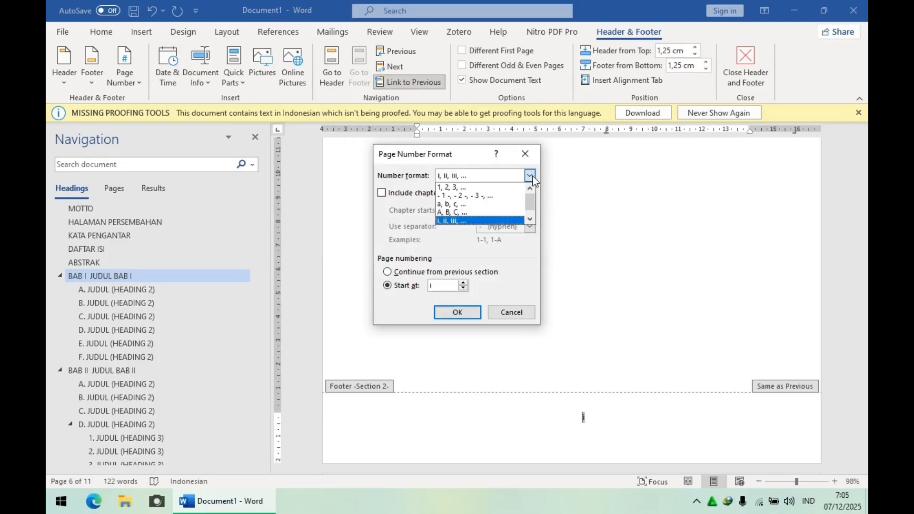
{"action": "left_click", "coordinate": [498, 188]}
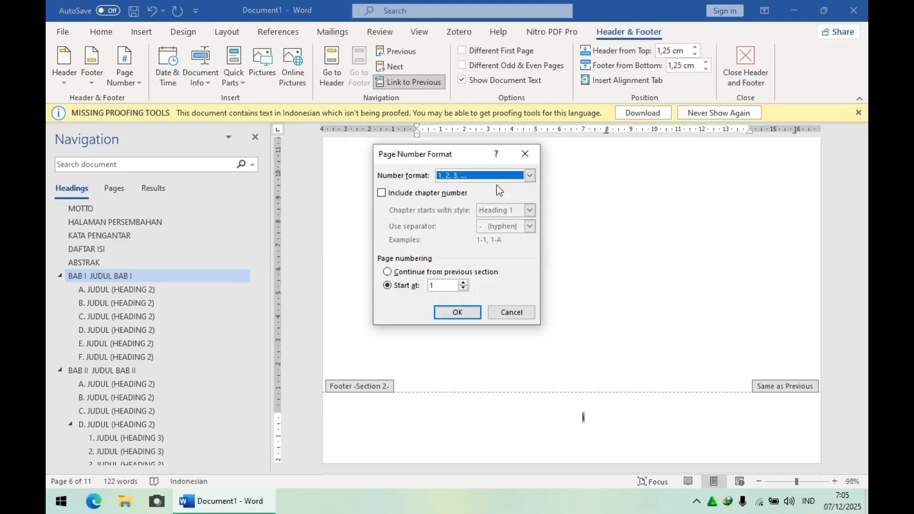
{"action": "left_click", "coordinate": [457, 313]}
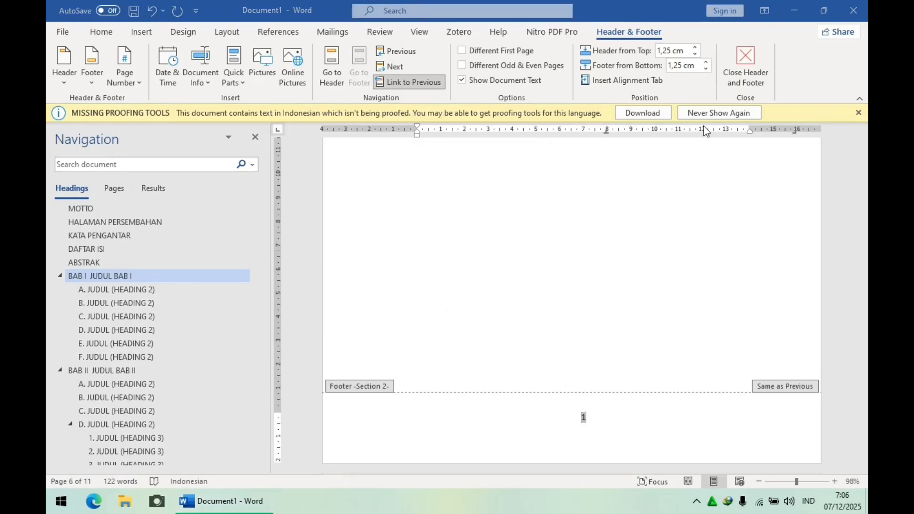
{"action": "left_click", "coordinate": [738, 75]}
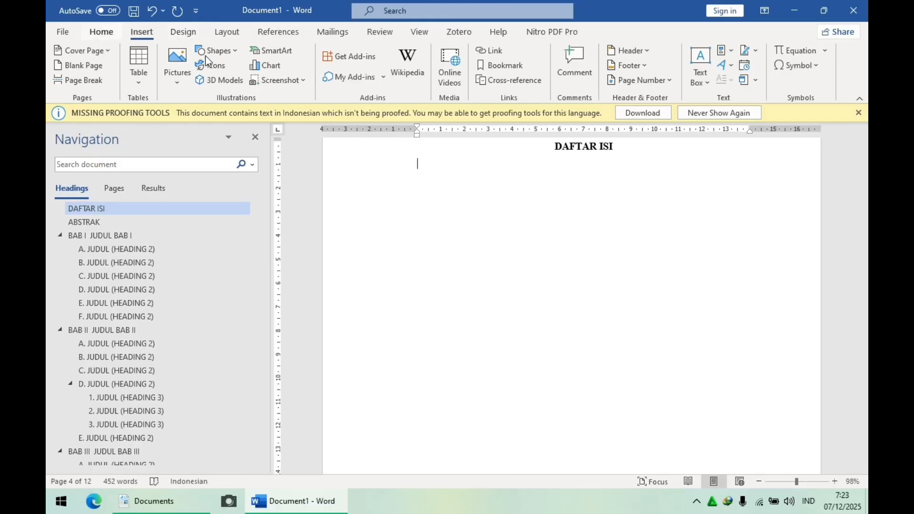
Insert a custom three-level table of contents under the DAFTAR ISI heading, with dotted leaders and right-aligned page numbers.
{"action": "double_click", "coordinate": [279, 32]}
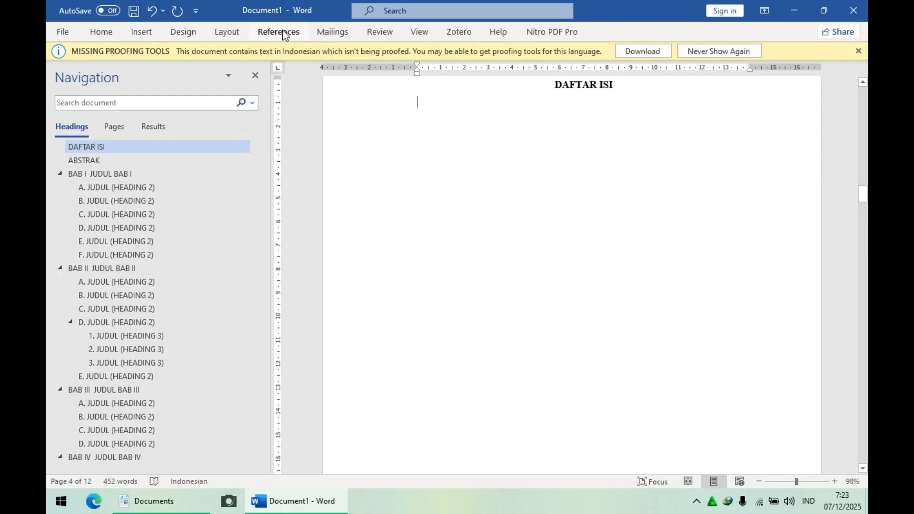
{"action": "left_click", "coordinate": [281, 31]}
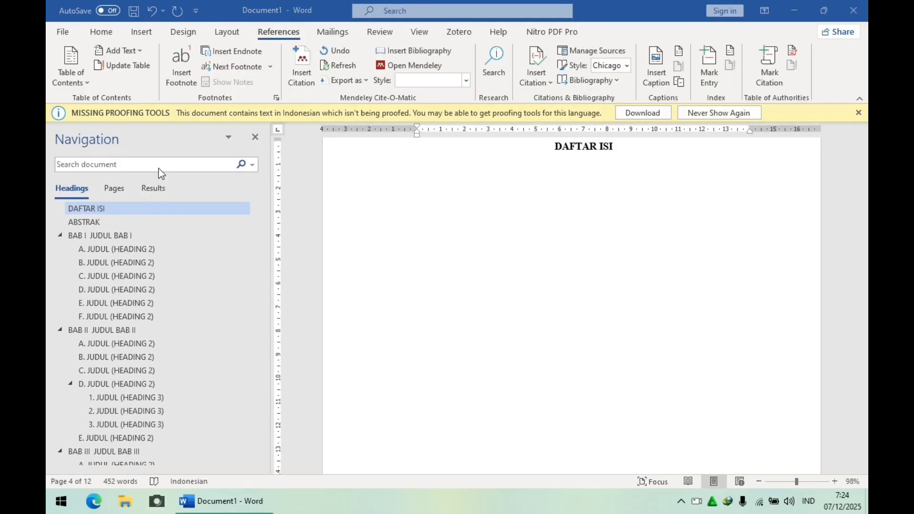
{"action": "left_click", "coordinate": [80, 81]}
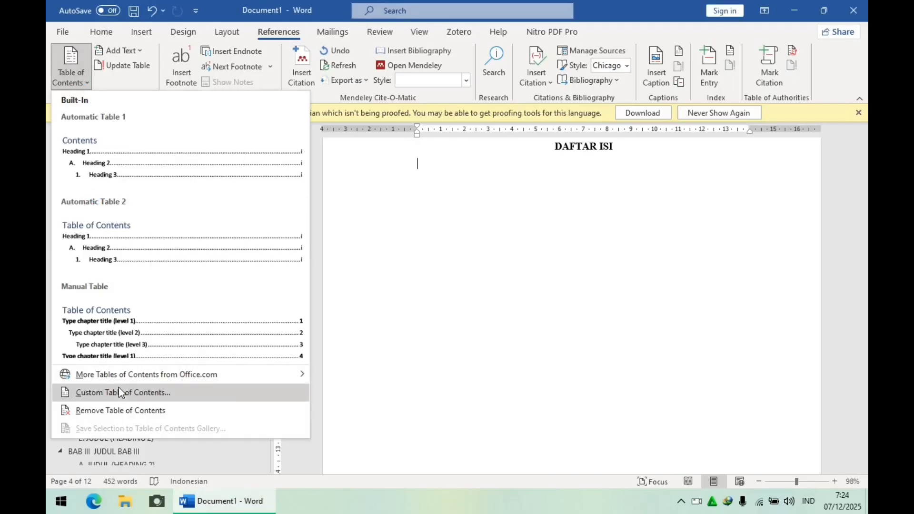
{"action": "left_click", "coordinate": [120, 392]}
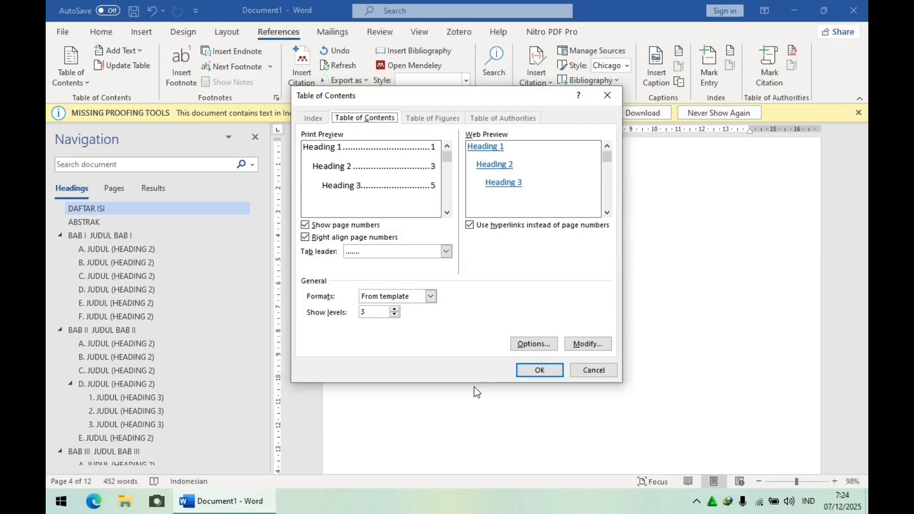
{"action": "left_click", "coordinate": [543, 372]}
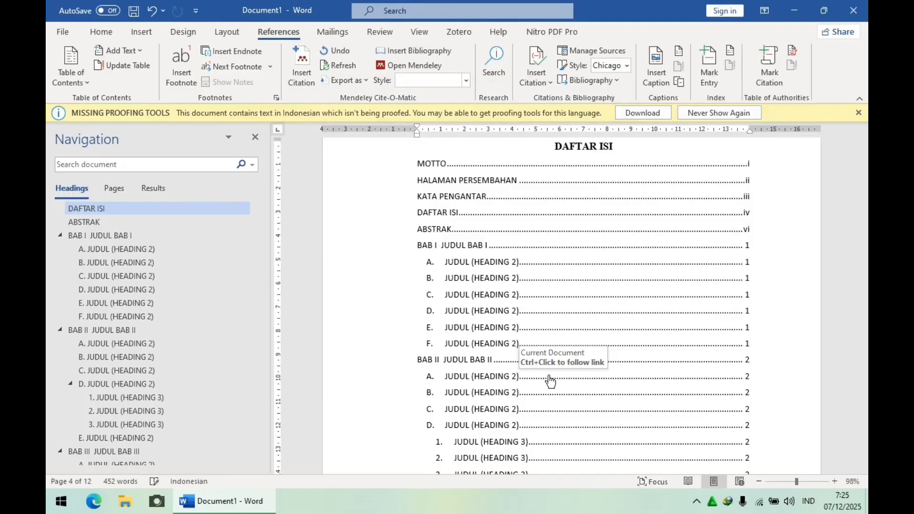
{"action": "left_click", "coordinate": [551, 381]}
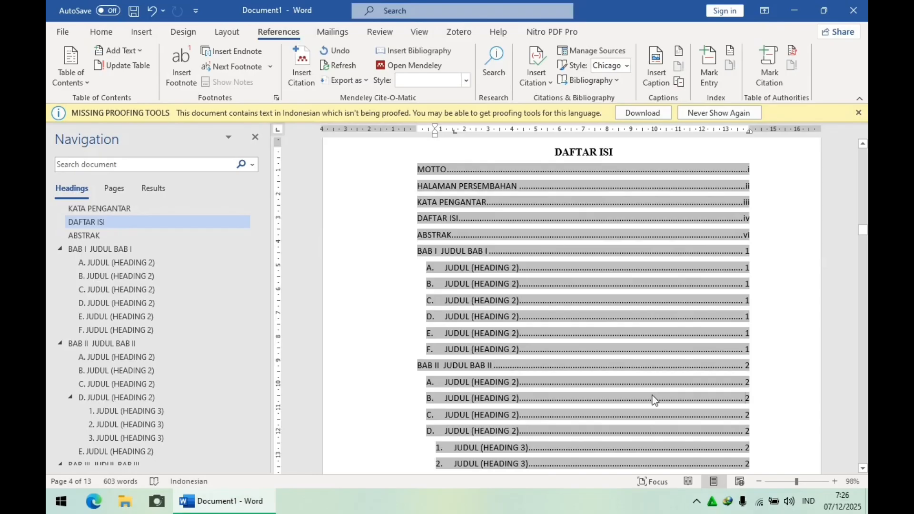
{"action": "right_click", "coordinate": [649, 354]}
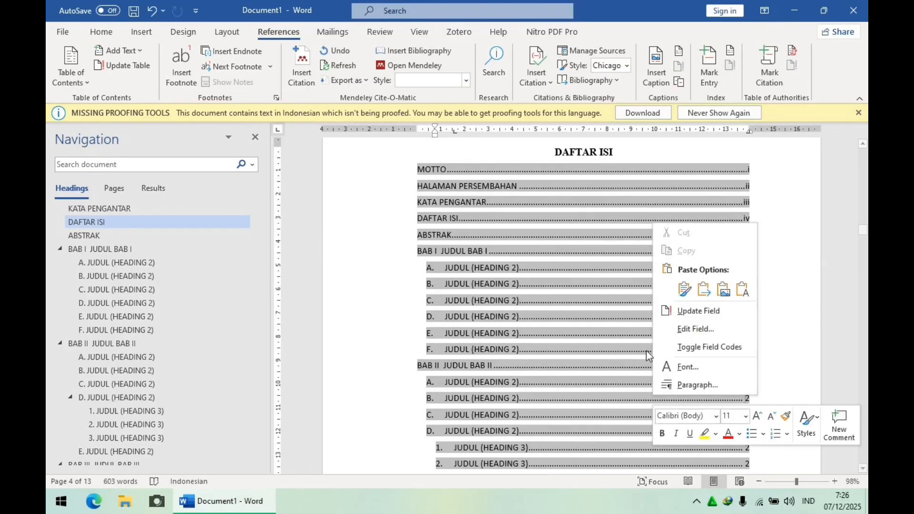
{"action": "left_click", "coordinate": [677, 312]}
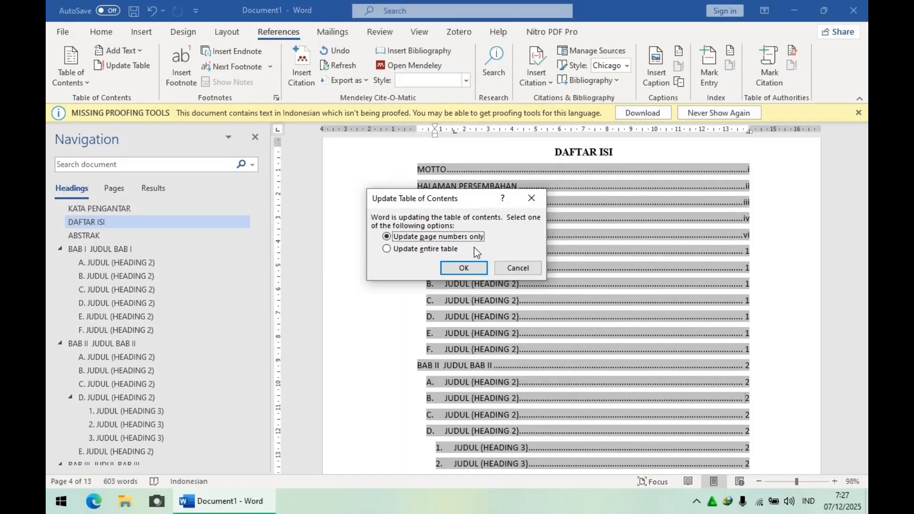
{"action": "left_click", "coordinate": [532, 199]}
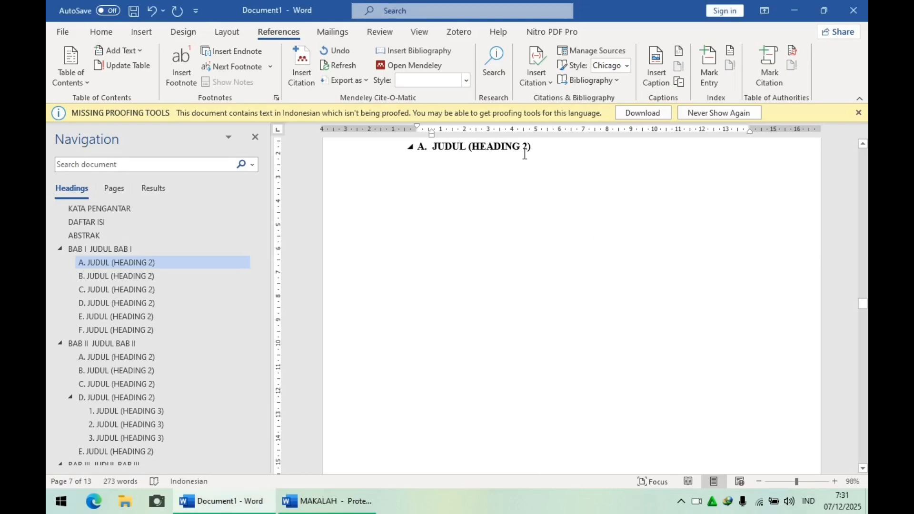
Replace the text of heading A under BAB I with "Pengertian Surat Resmi".
{"action": "left_click_drag", "start_coordinate": [532, 149], "coordinate": [438, 147]}
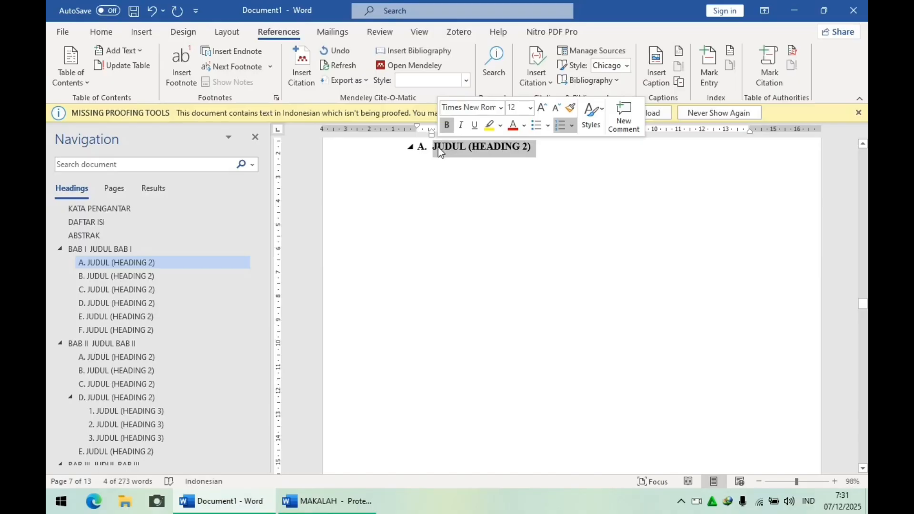
{"action": "type", "text": "Pe"}
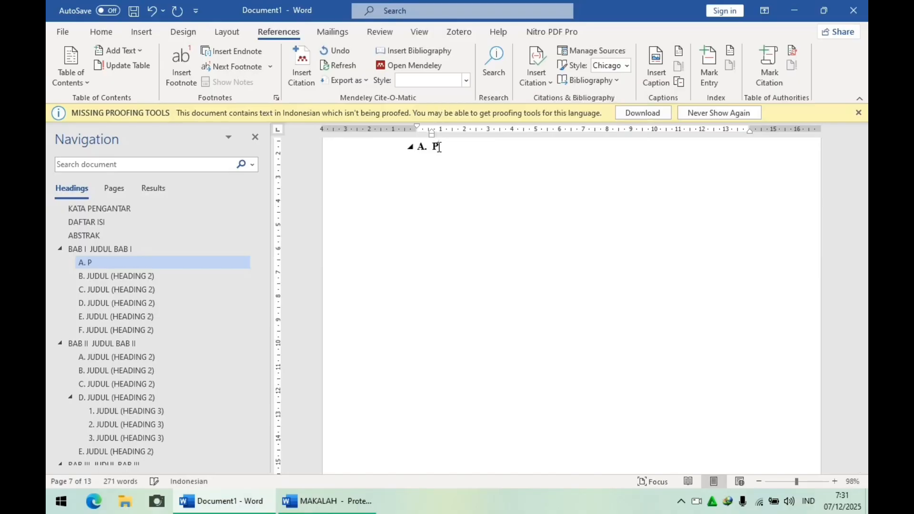
{"action": "type", "text": "ngertian Su"}
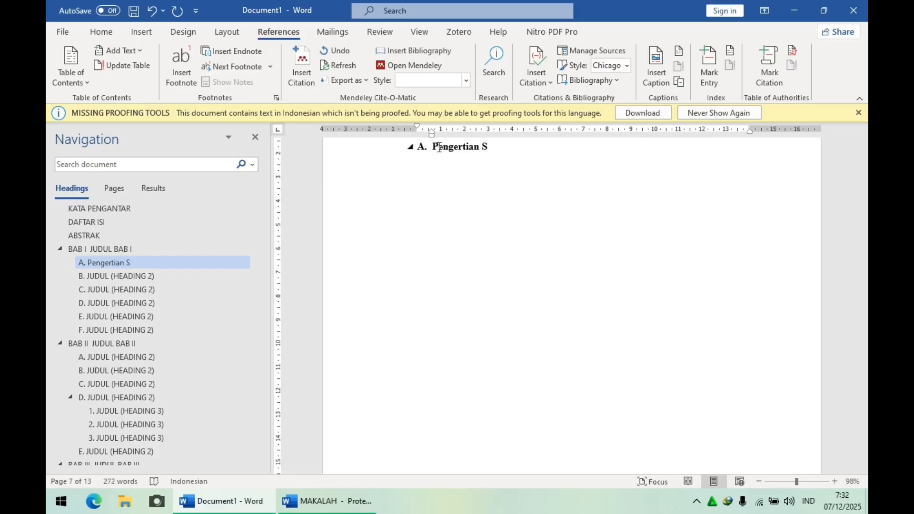
{"action": "type", "text": "rat Resmi"}
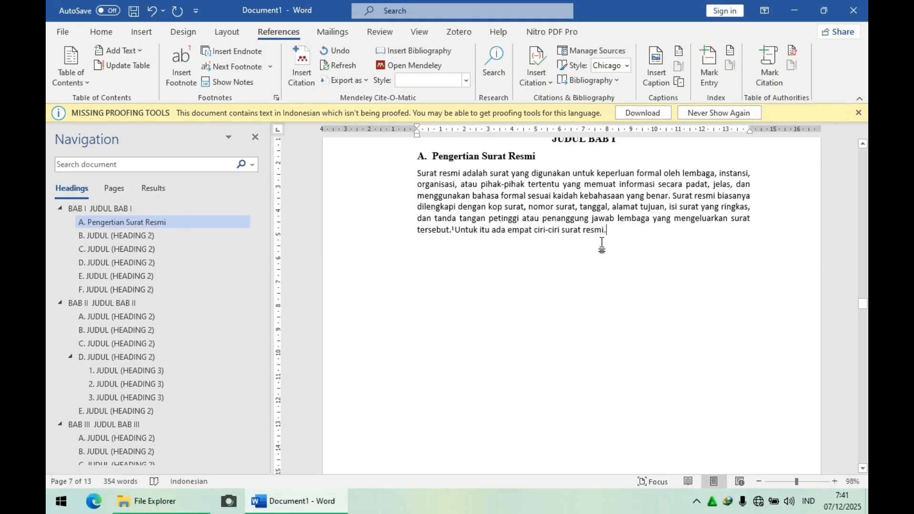
Apply the footnote settings, with bottom-of-page placement and continuous 1, 2, 3 numbering, to the whole document.
{"action": "left_click", "coordinate": [276, 98]}
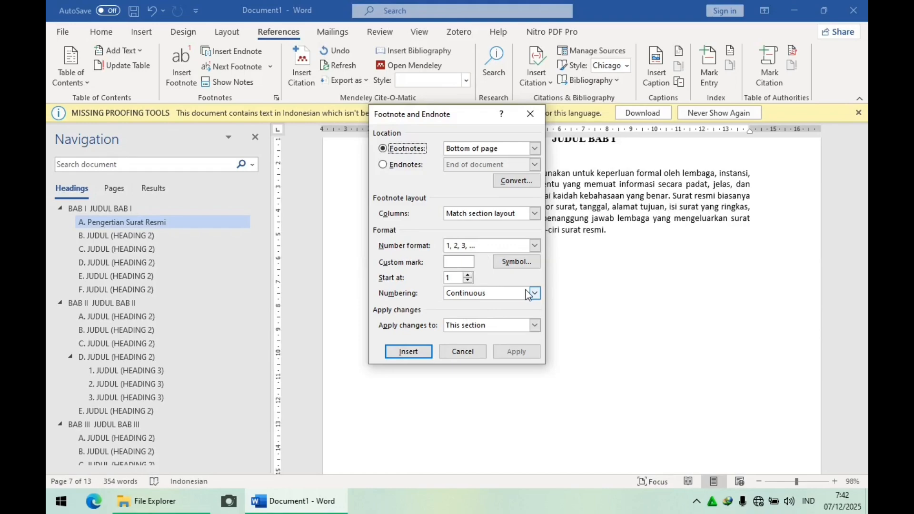
{"action": "left_click", "coordinate": [537, 328]}
{"action": "left_click", "coordinate": [531, 346]}
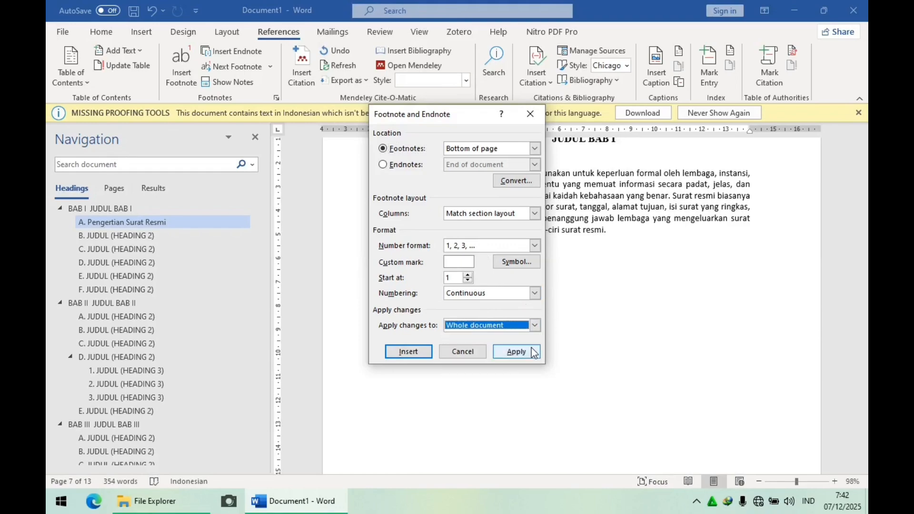
{"action": "left_click", "coordinate": [518, 355]}
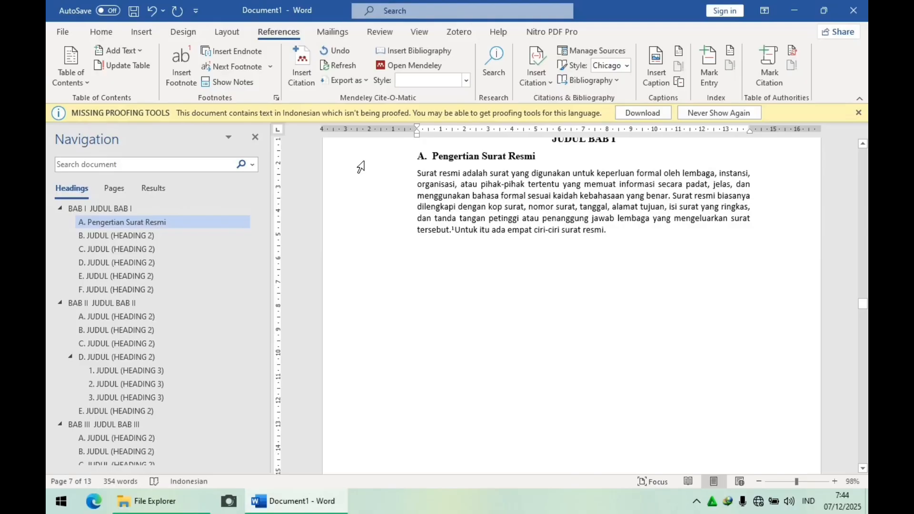
Insert a footnote after the sentence ending "ciri-ciri surat resmi." and delete the space following its number in the note area.
{"action": "left_click", "coordinate": [175, 71]}
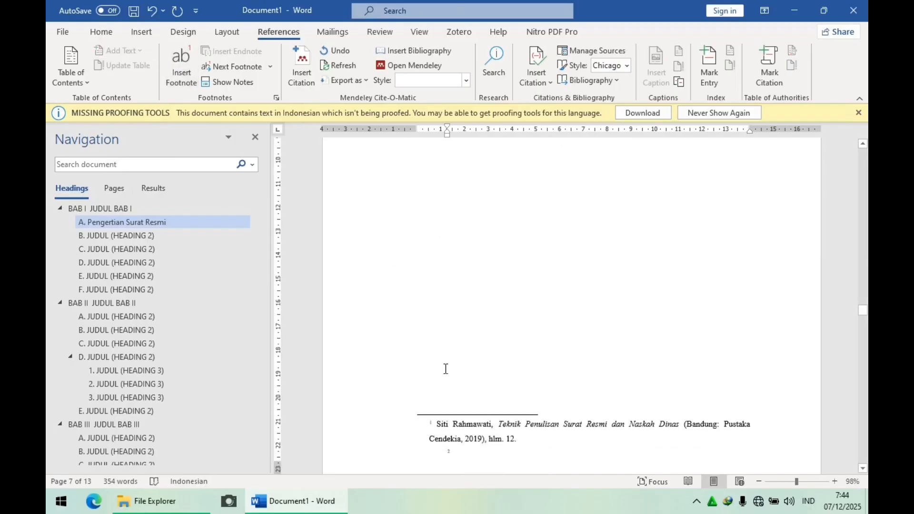
{"action": "key", "text": "BackSpace"}
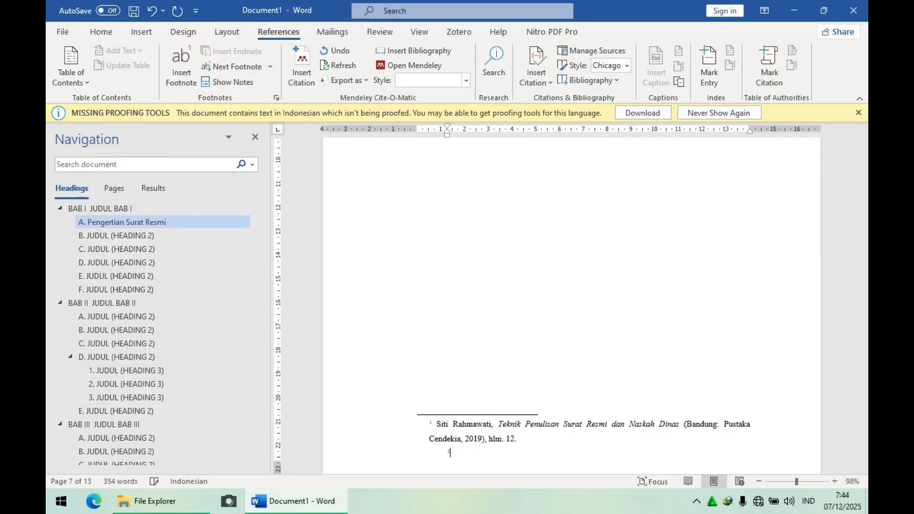